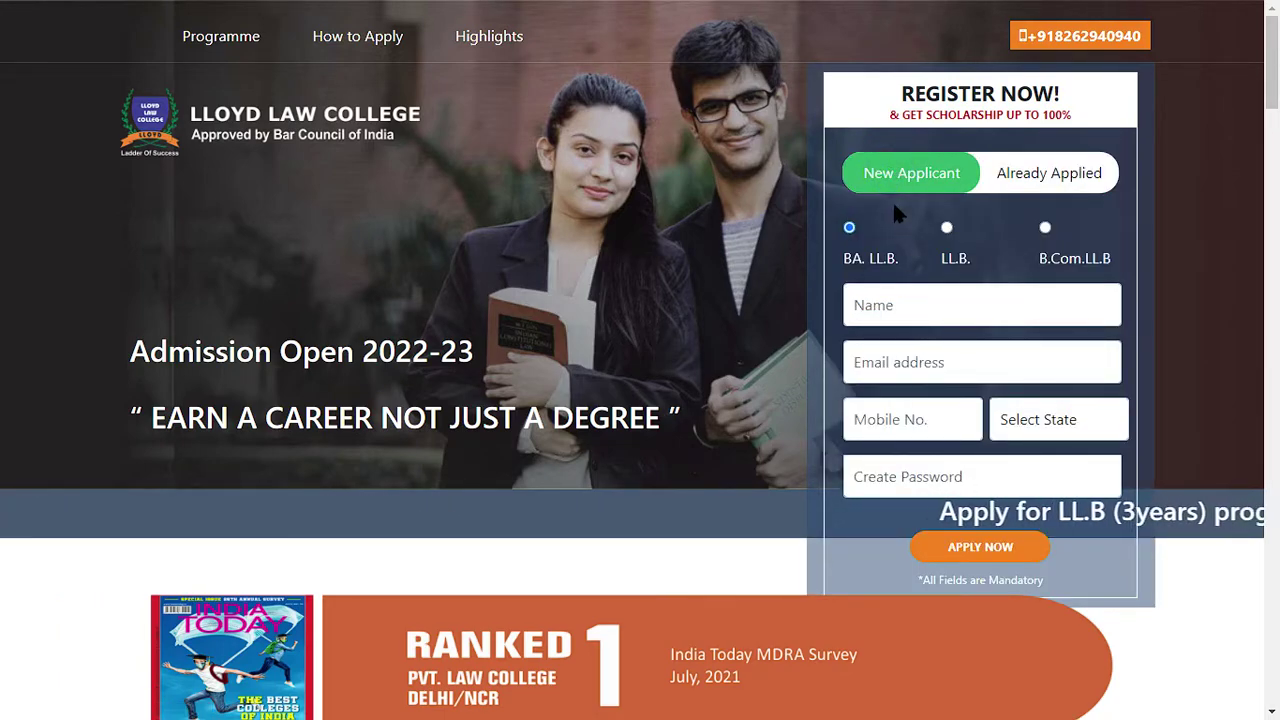
# Enter "NAme" as the applicant's name in the new applicant registration form.
pyautogui.click(901, 306)
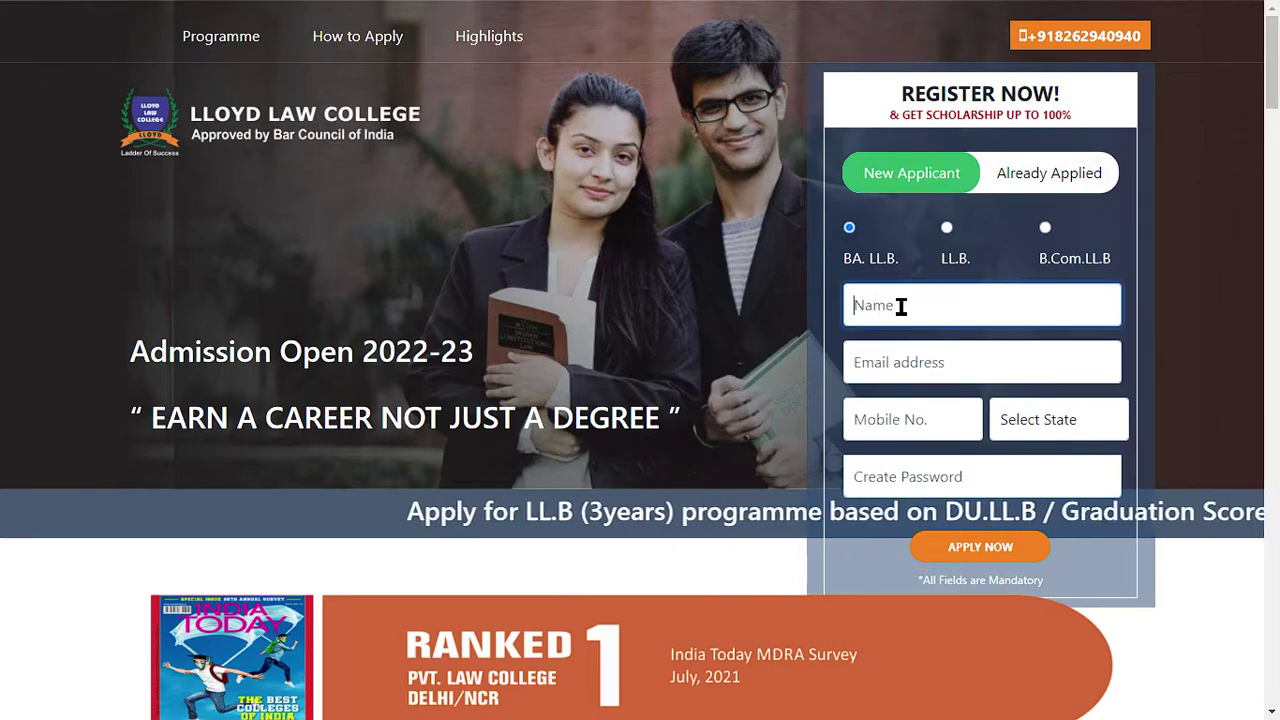
pyautogui.scroll(-1, 914, 294)
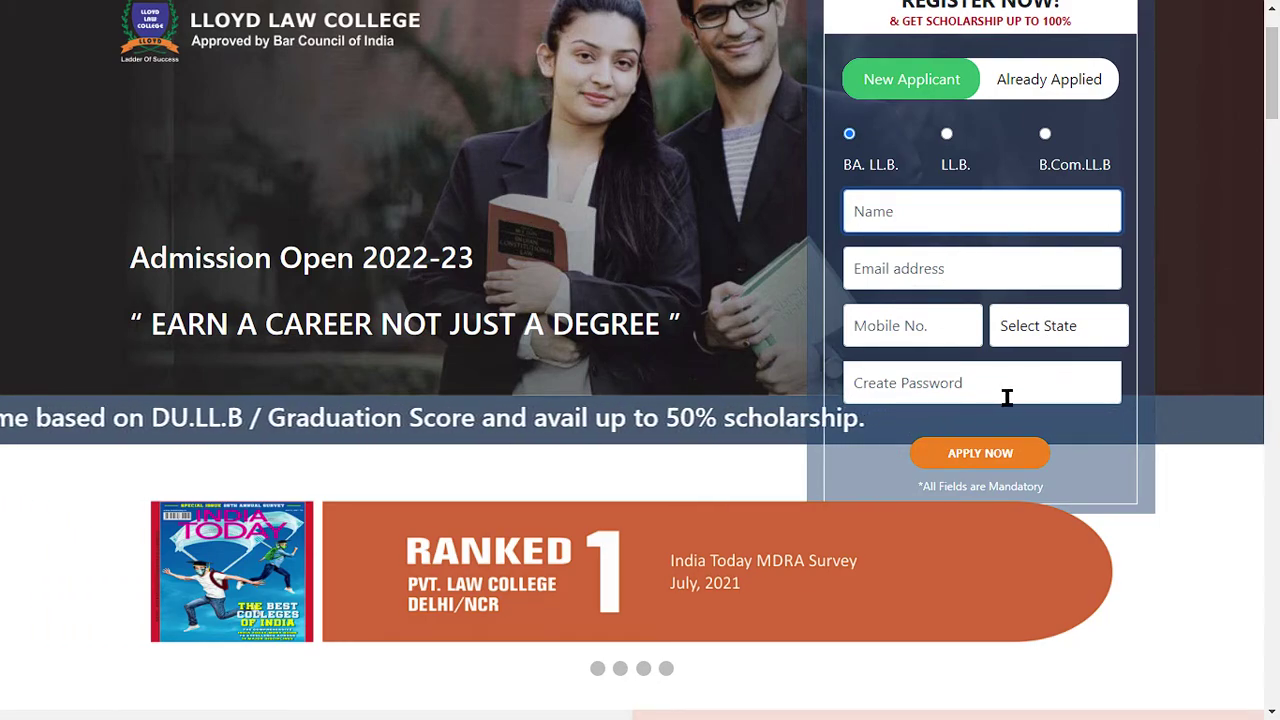
pyautogui.hotkey('ctrl', '+')
pyautogui.hotkey('ctrl', '+')
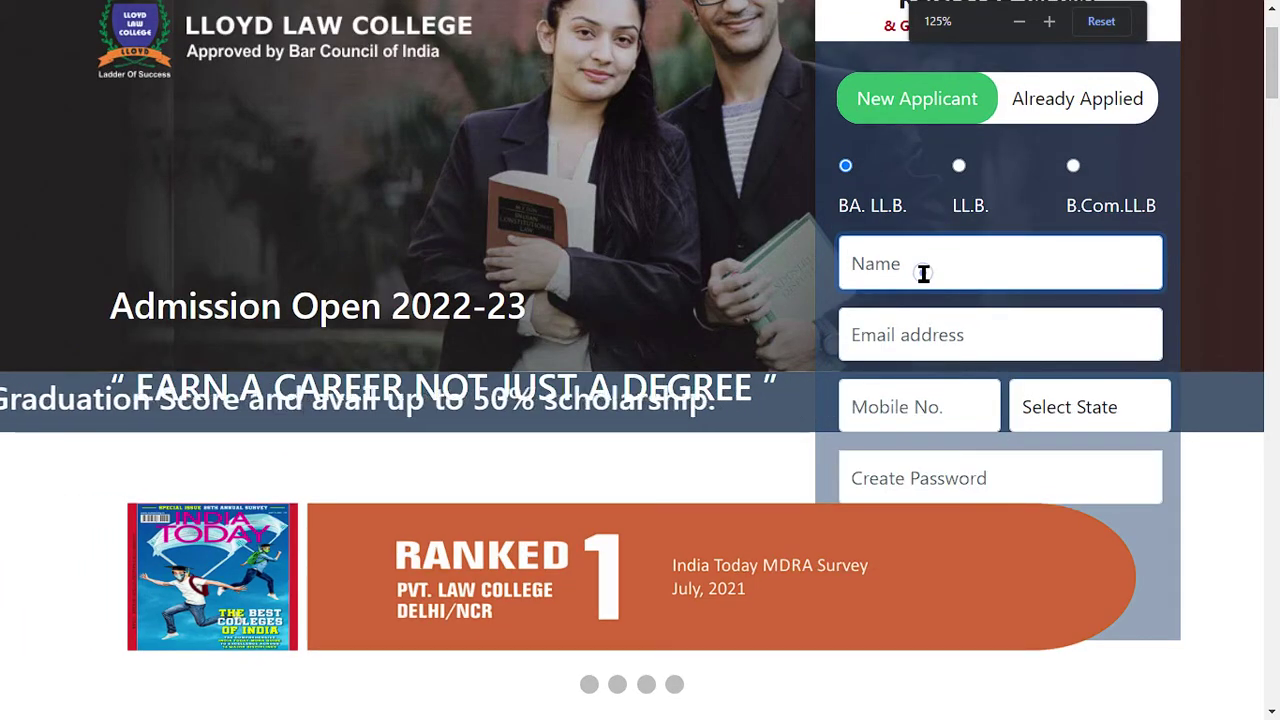
pyautogui.write('NAme')
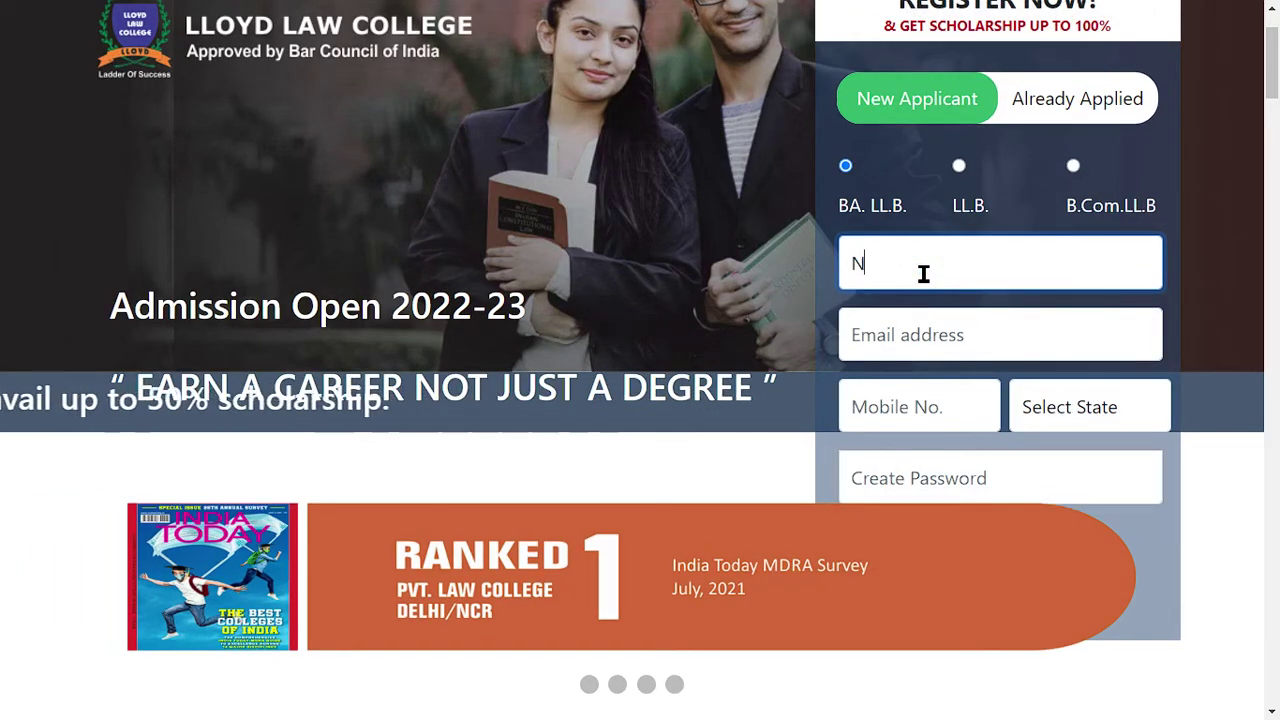
# Choose Maharashtra as the applicant's state in the registration form.
pyautogui.click(957, 334)
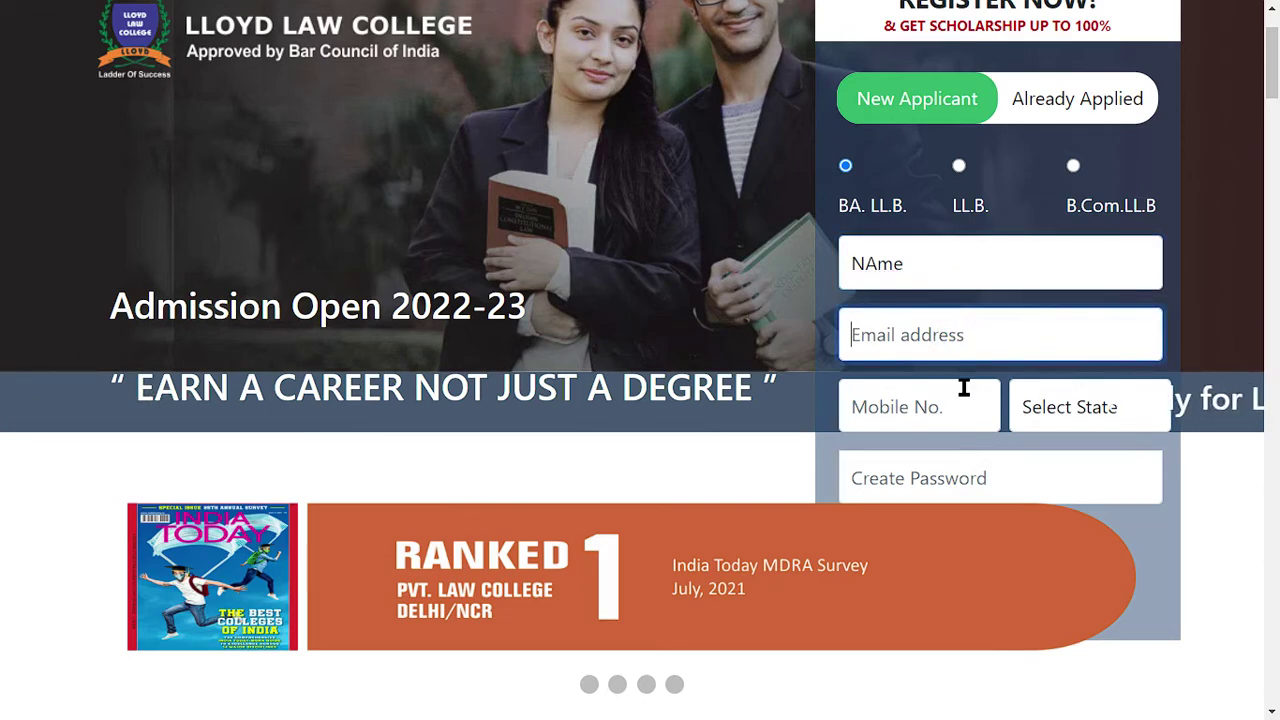
pyautogui.click(937, 342)
pyautogui.scroll(-2, 937, 342)
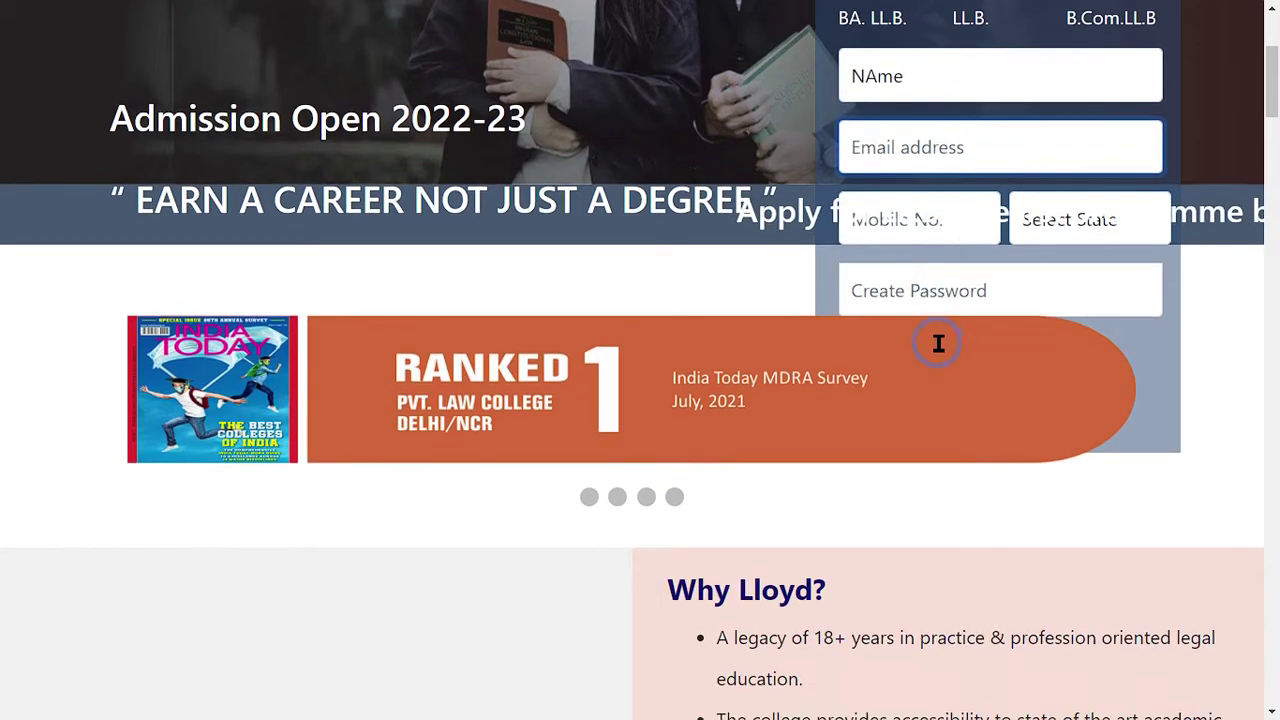
pyautogui.hotkey('ctrl', '+')
pyautogui.scroll(1, 937, 351)
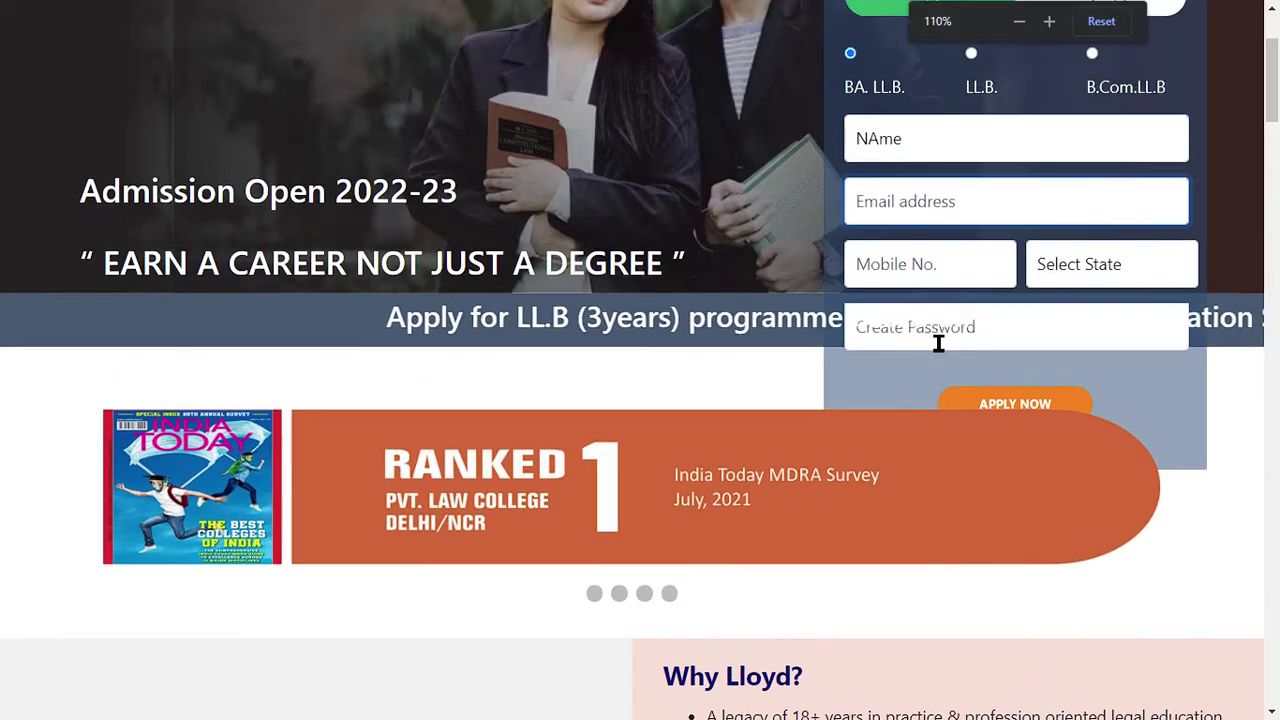
pyautogui.click(935, 286)
pyautogui.click(989, 291)
pyautogui.click(1118, 288)
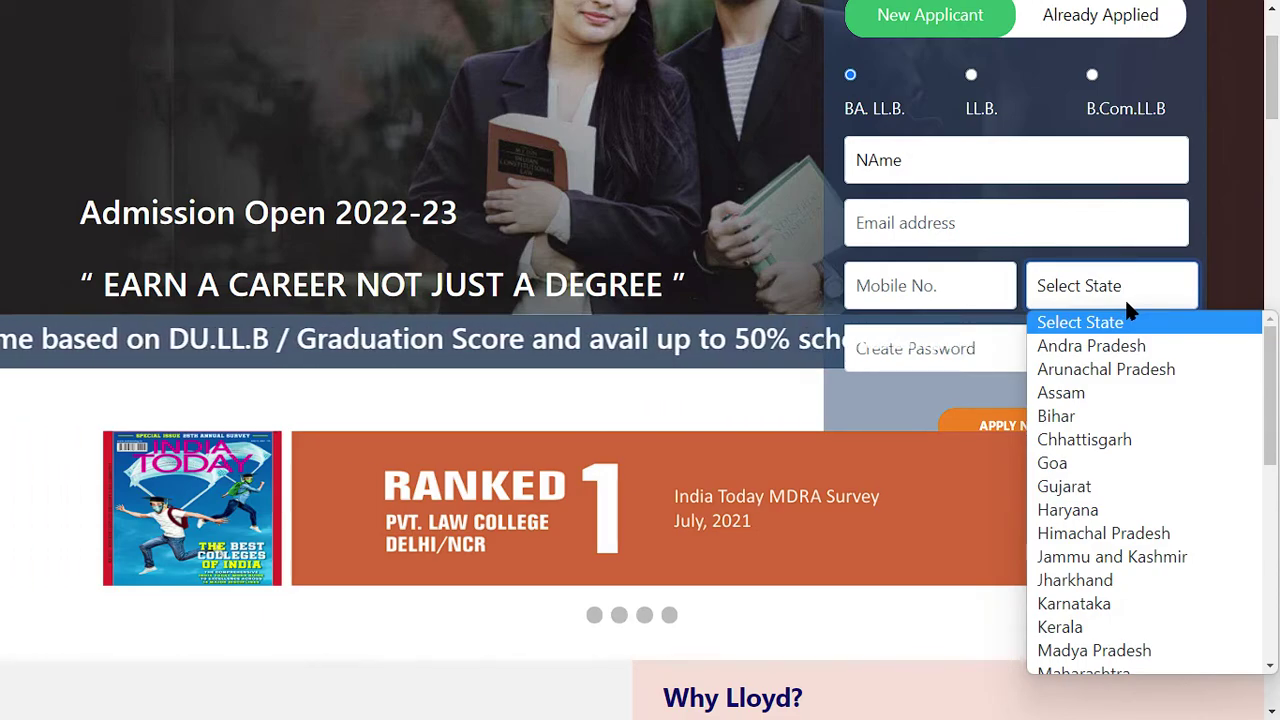
pyautogui.press('m')
pyautogui.press('Down')
pyautogui.press('Return')
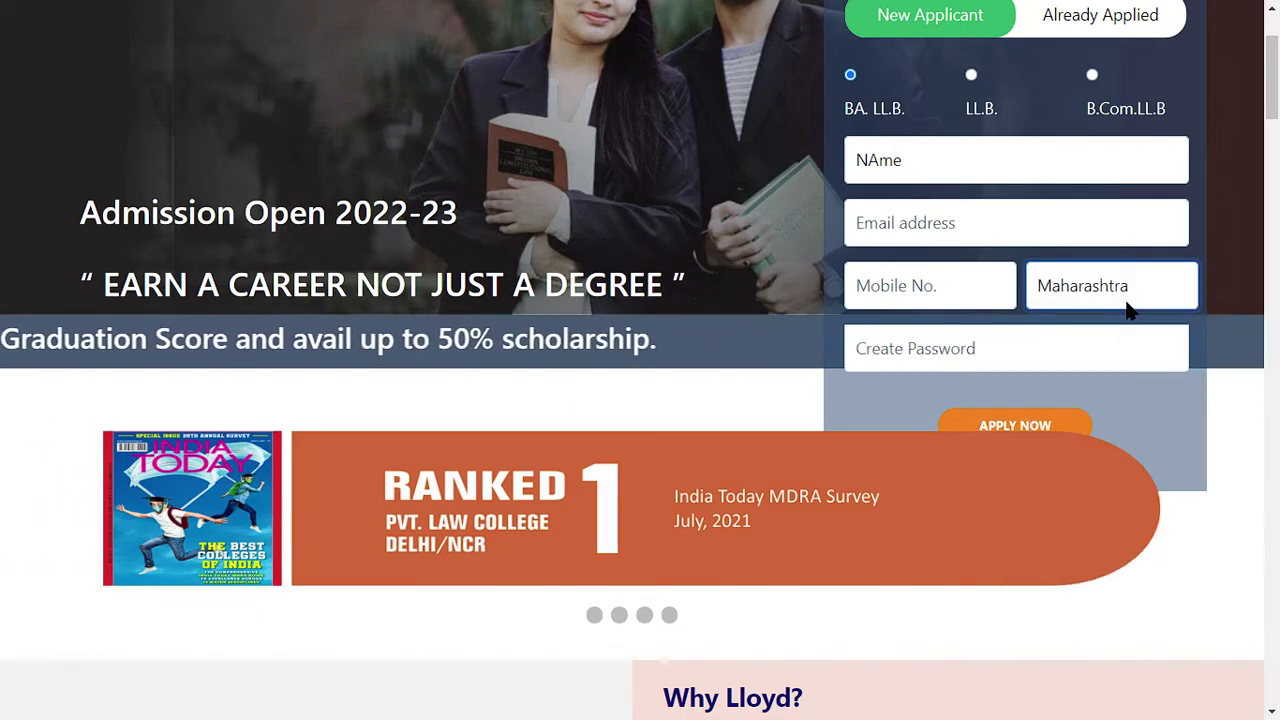
# Fill in the account password and submit the new applicant registration.
pyautogui.hotkey('ctrl', '-')
pyautogui.click(914, 331)
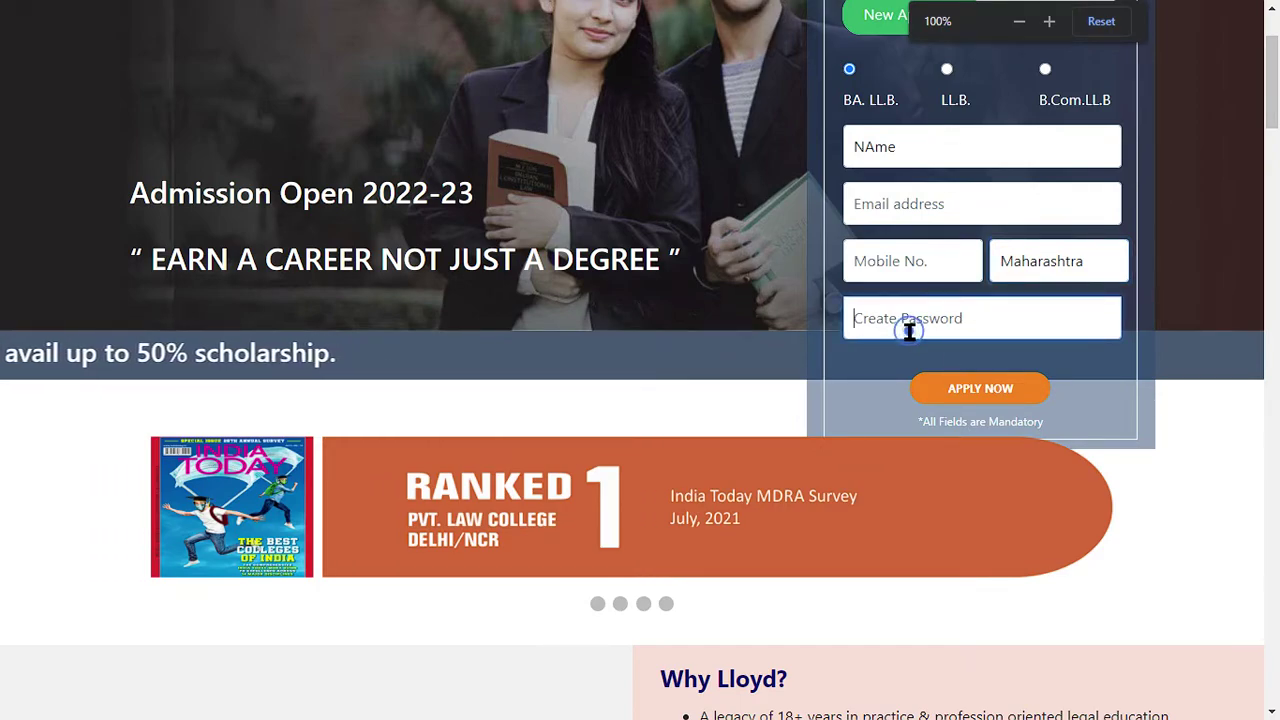
pyautogui.write('********')
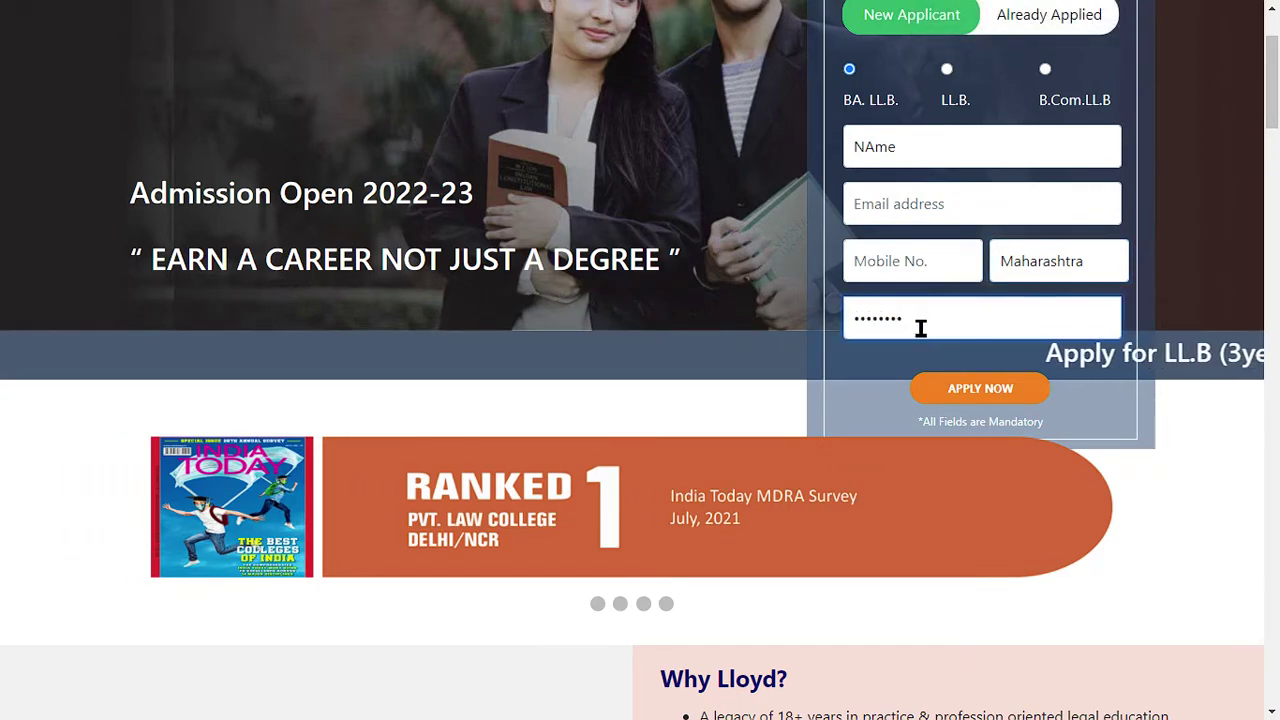
pyautogui.hotkey('ctrl', '-')
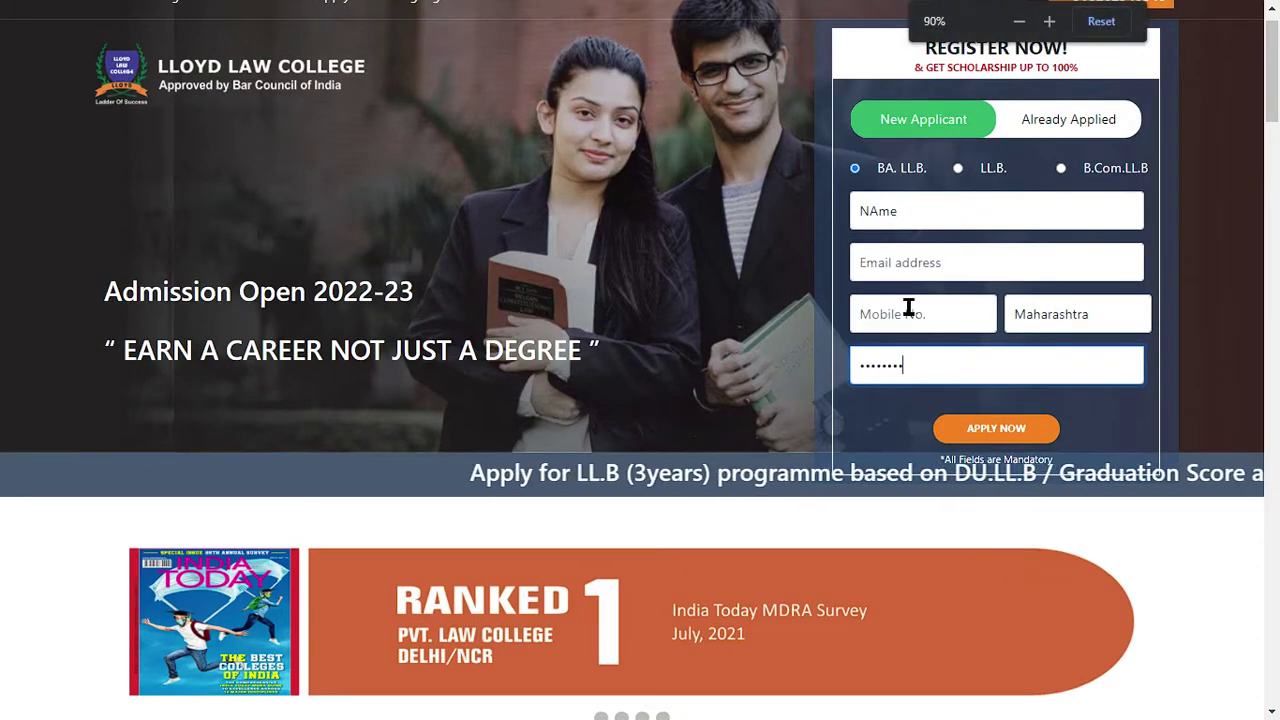
pyautogui.click(996, 428)
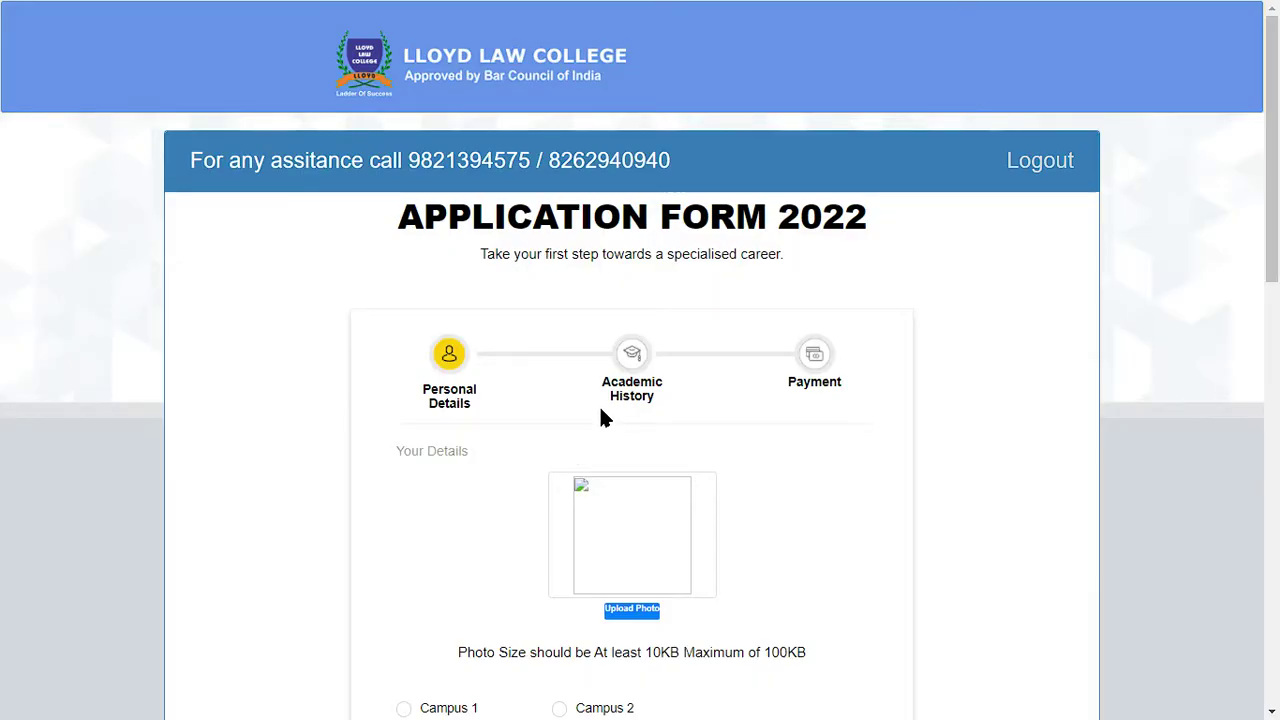
# Examine the 2022 application form's title, tagline and its personal, academic and payment stages.
pyautogui.moveTo(398, 214); pyautogui.dragTo(766, 214)
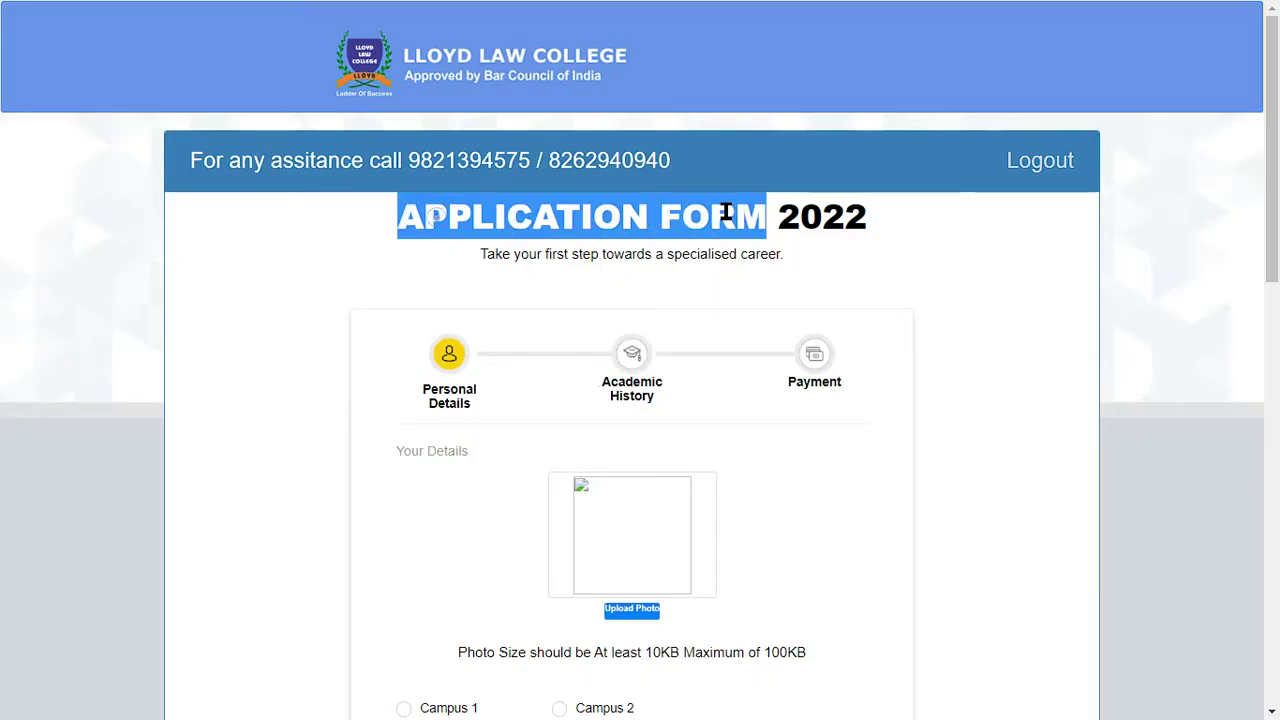
pyautogui.doubleClick(855, 204)
pyautogui.tripleClick(487, 258)
pyautogui.click(745, 288)
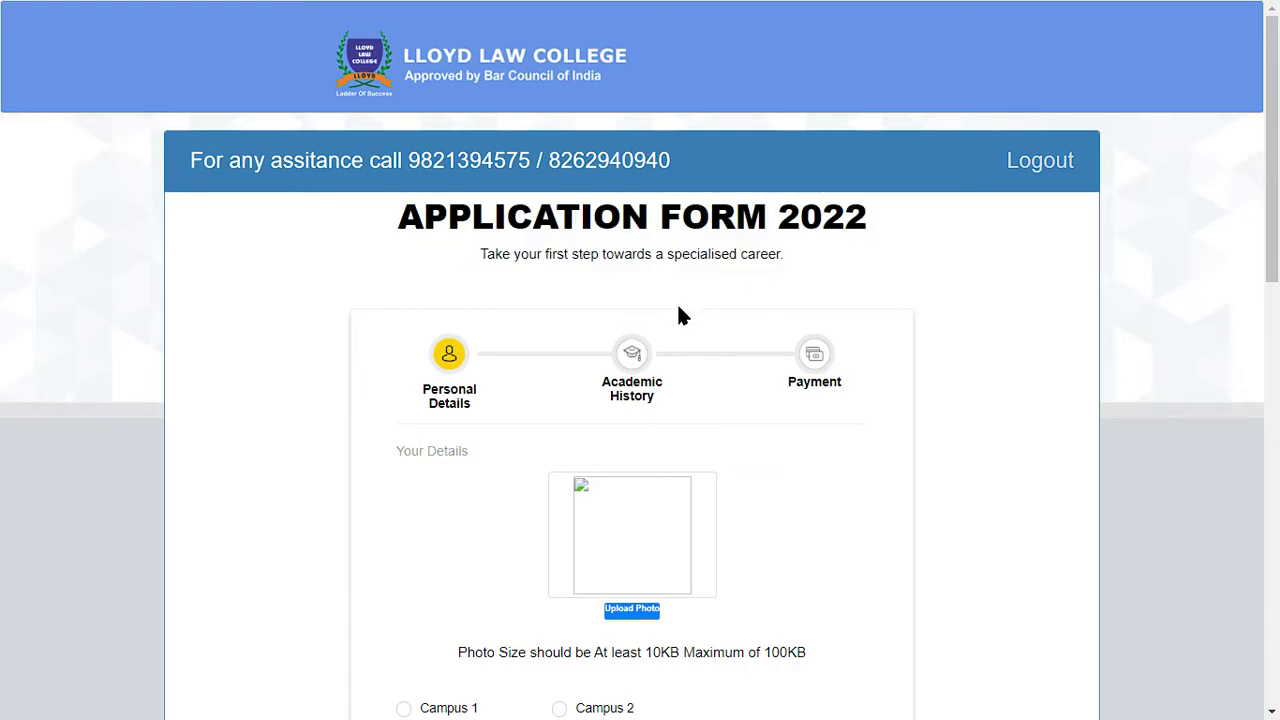
pyautogui.doubleClick(760, 264)
pyautogui.scroll(-3, 900, 285)
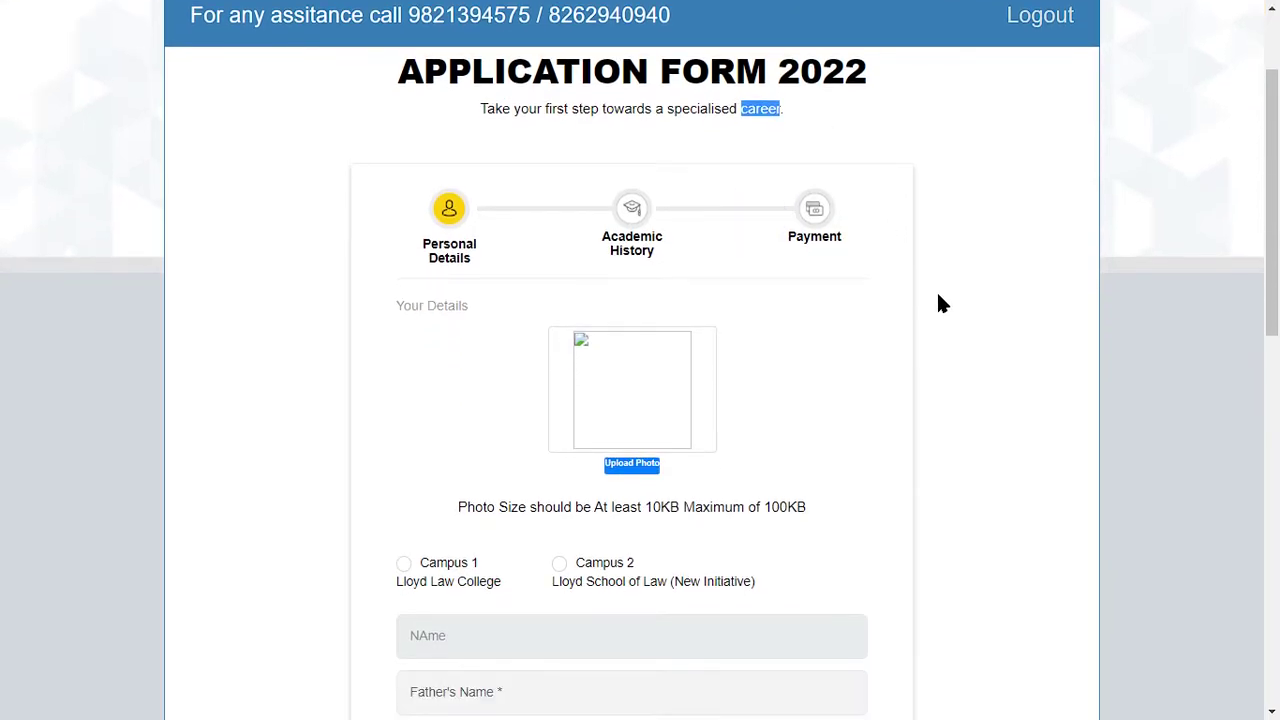
pyautogui.tripleClick(449, 118)
pyautogui.tripleClick(405, 170)
pyautogui.click(483, 197)
pyautogui.click(822, 358)
# Examine the photo upload area and the size limits stated for the applicant's photo.
pyautogui.click(636, 327)
pyautogui.click(601, 415)
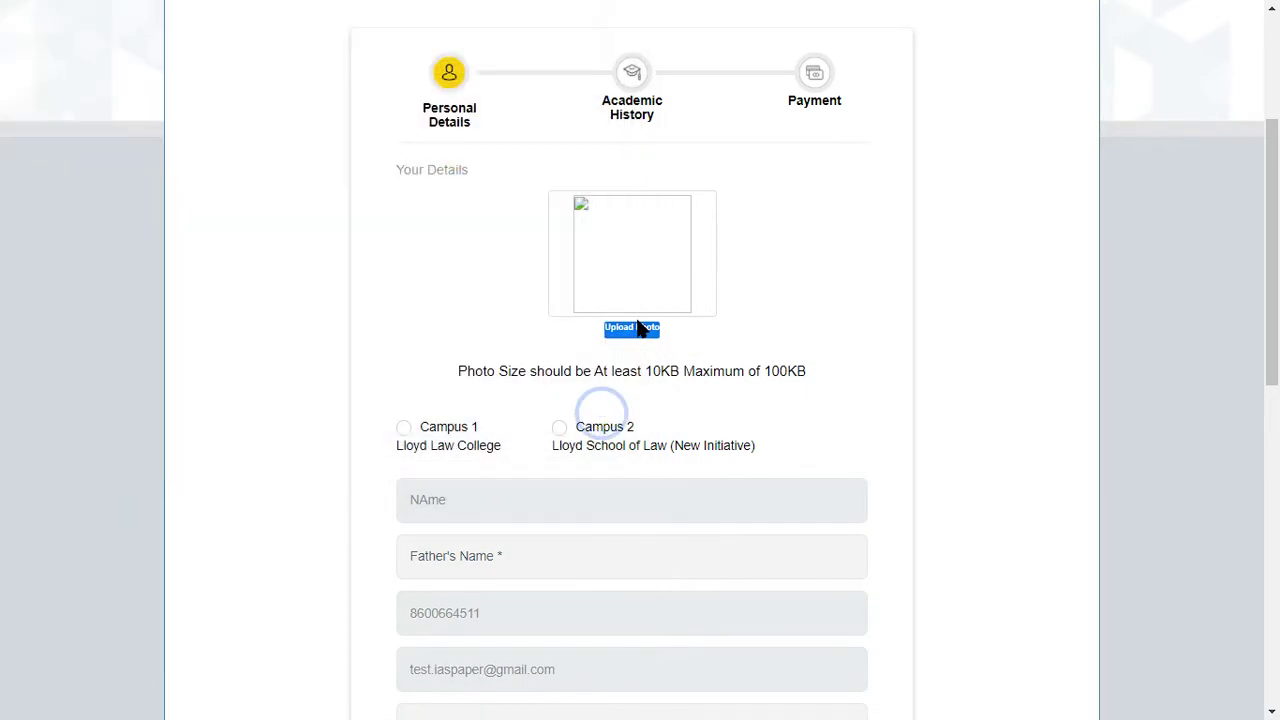
pyautogui.moveTo(651, 375); pyautogui.dragTo(711, 391)
pyautogui.click(710, 385)
pyautogui.moveTo(471, 368); pyautogui.dragTo(673, 390)
pyautogui.click(714, 407)
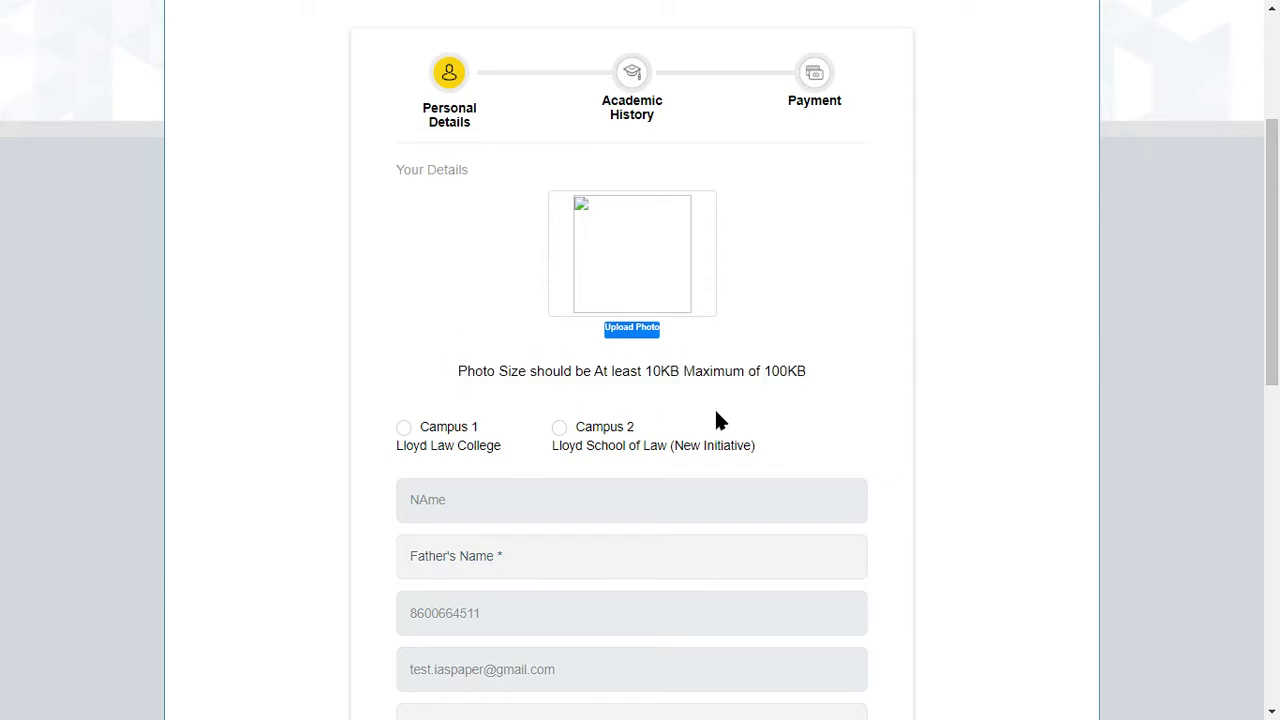
pyautogui.click(782, 371)
pyautogui.click(611, 363)
pyautogui.click(851, 354)
pyautogui.scroll(-1, 851, 354)
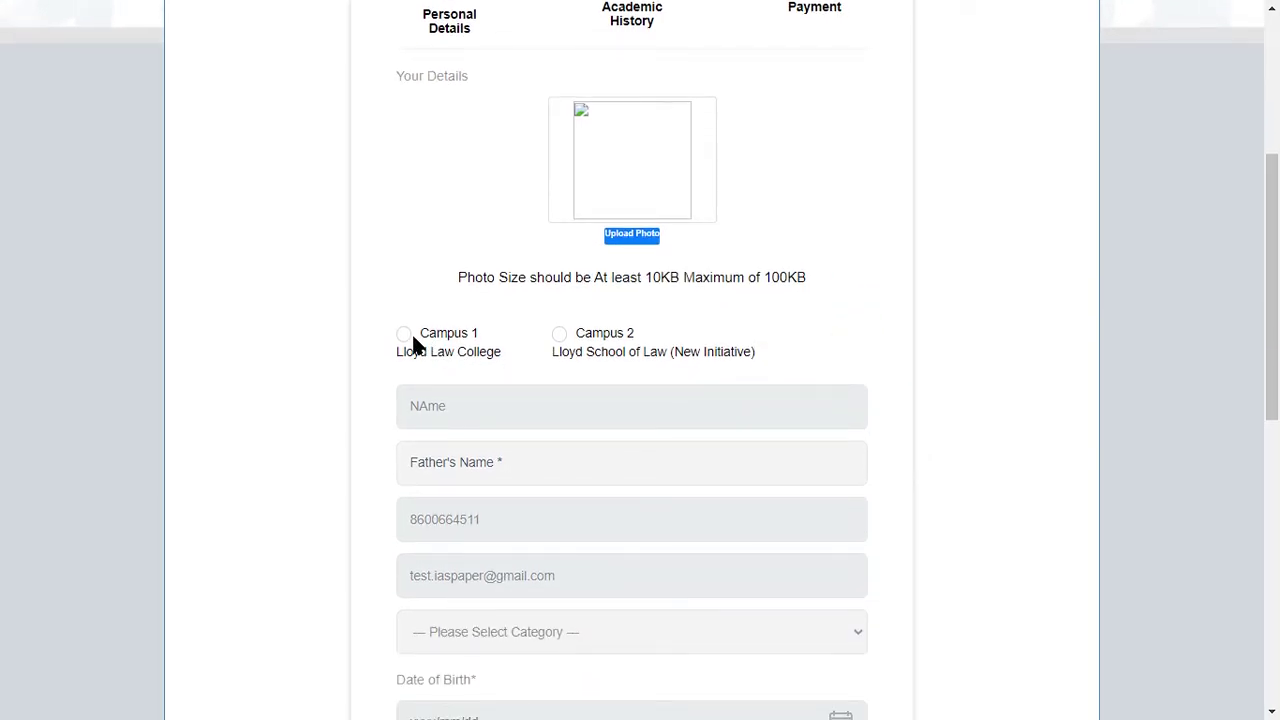
# Try both campus options and settle on Campus 1, Lloyd Law College.
pyautogui.doubleClick(404, 357)
pyautogui.moveTo(404, 357); pyautogui.dragTo(491, 357)
pyautogui.click(487, 357)
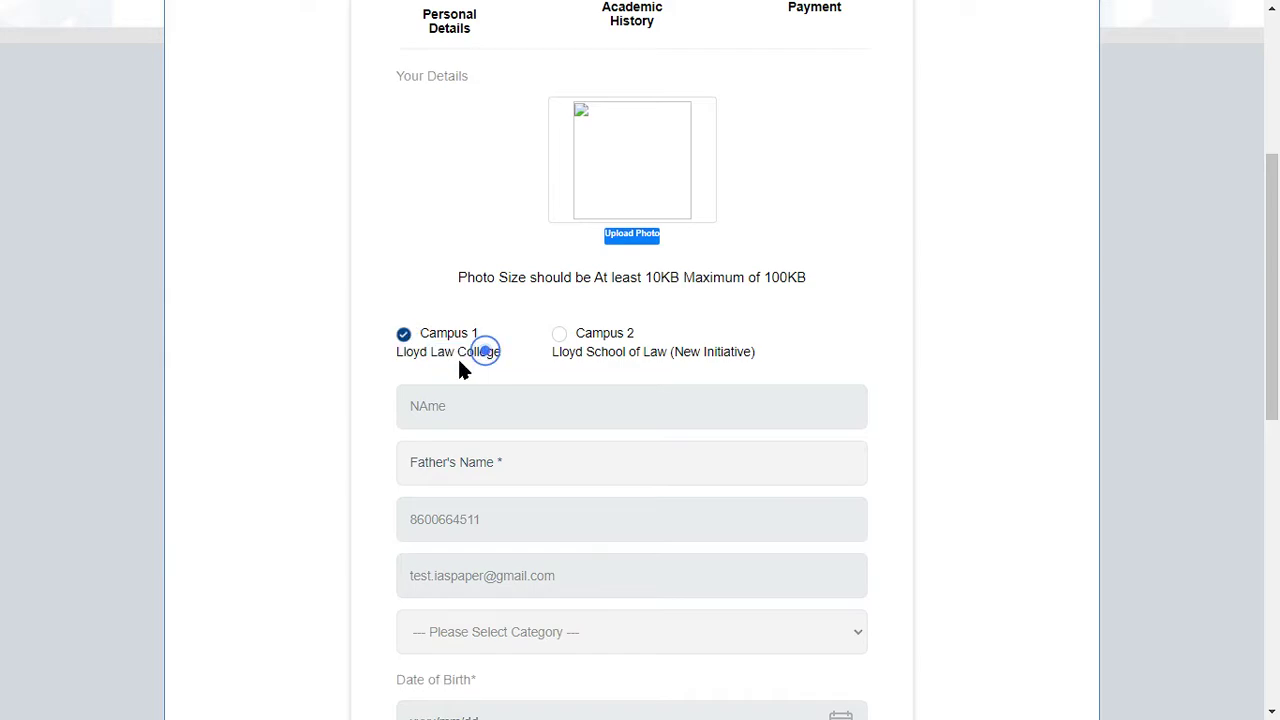
pyautogui.click(559, 334)
pyautogui.scroll(-2, 711, 215)
pyautogui.moveTo(697, 170); pyautogui.dragTo(731, 166)
pyautogui.click(720, 190)
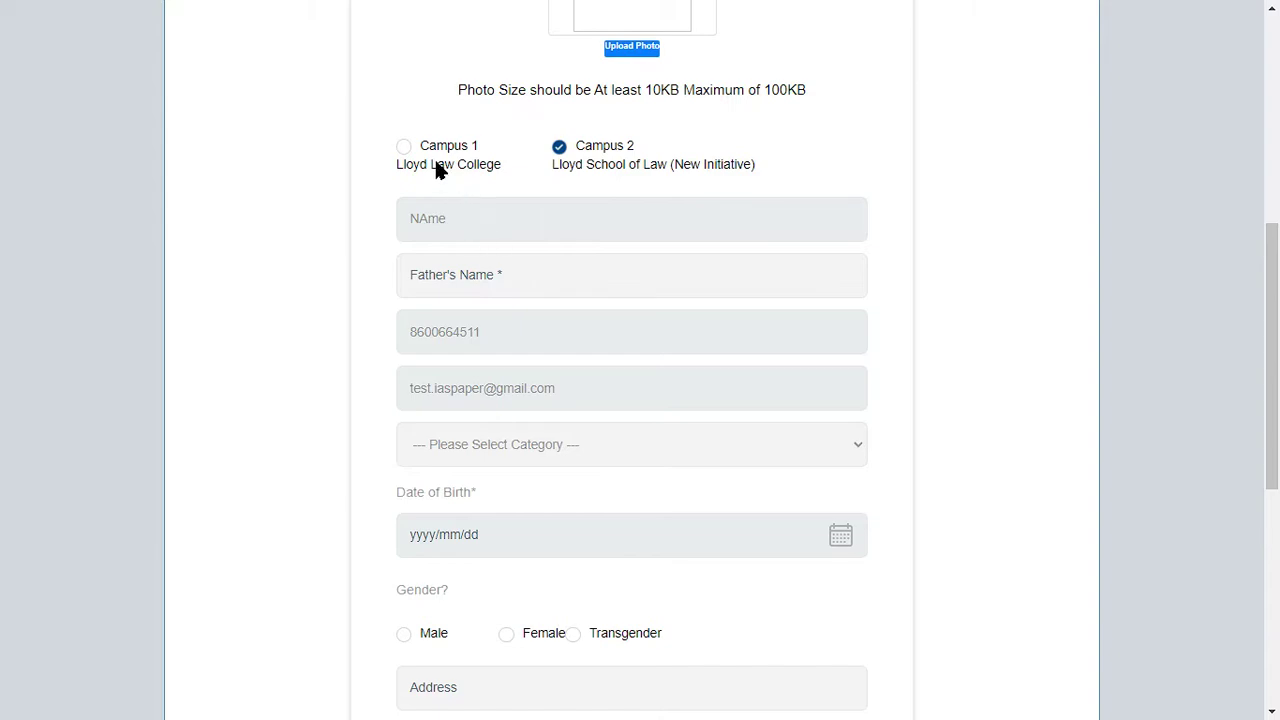
pyautogui.click(443, 217)
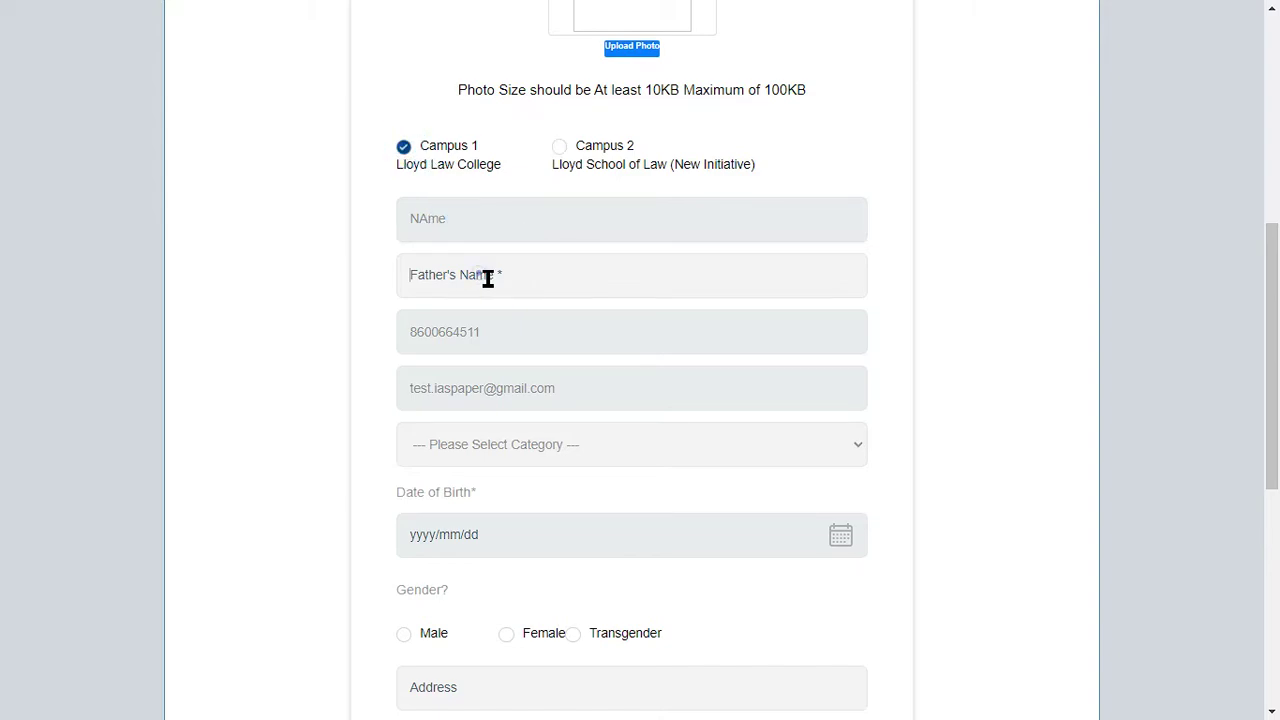
# Set the applicant's category to General, reviewing the other available categories.
pyautogui.click(480, 275)
pyautogui.scroll(-2, 585, 314)
pyautogui.scroll(-2, 585, 314)
pyautogui.click(541, 72)
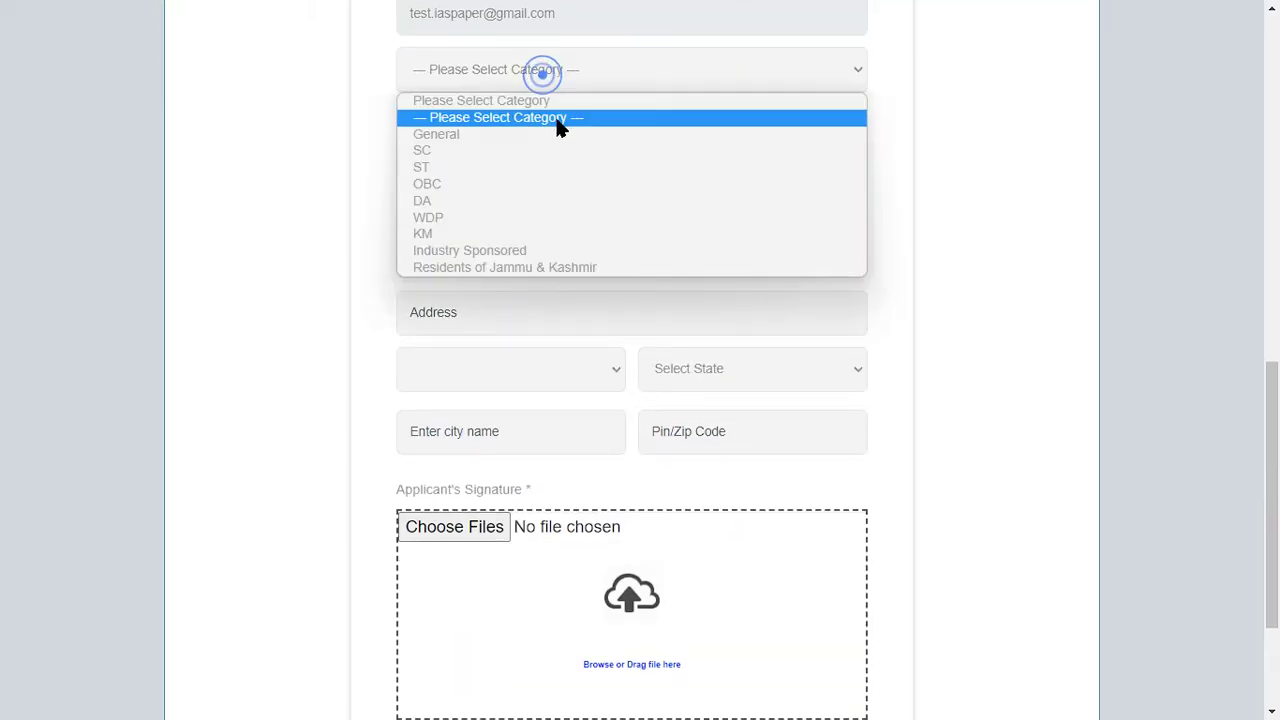
pyautogui.click(520, 134)
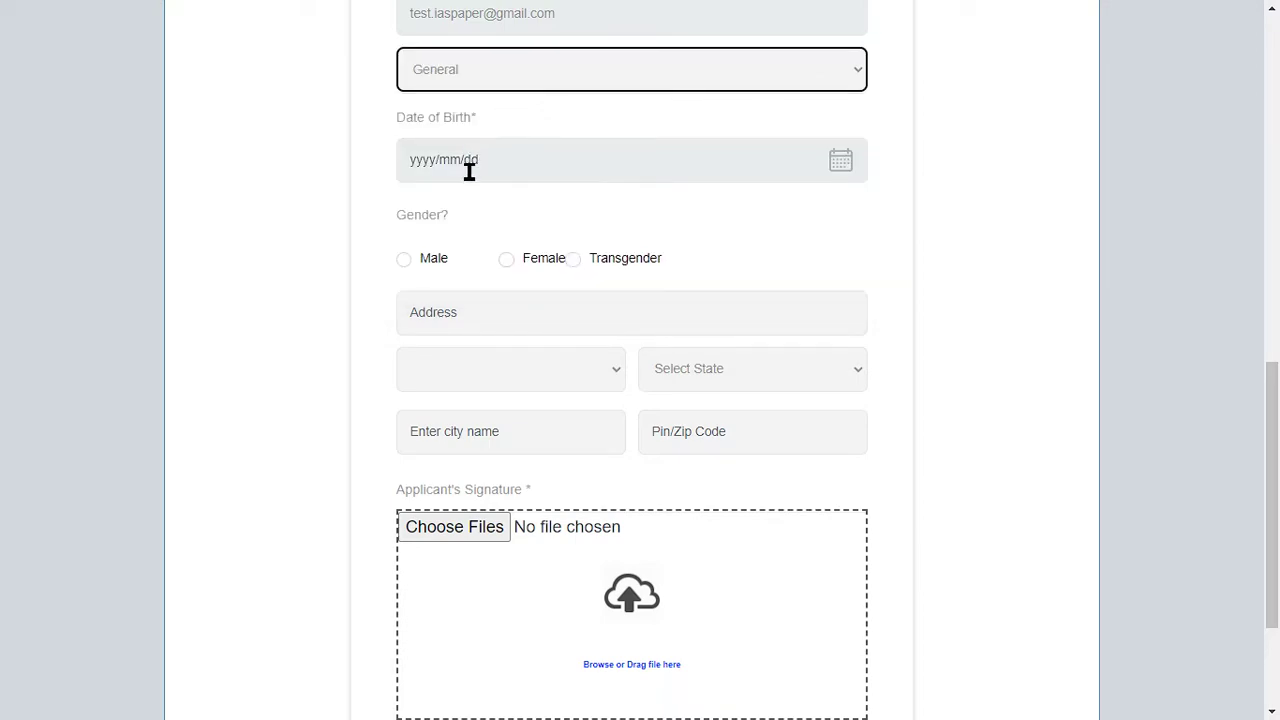
pyautogui.click(482, 78)
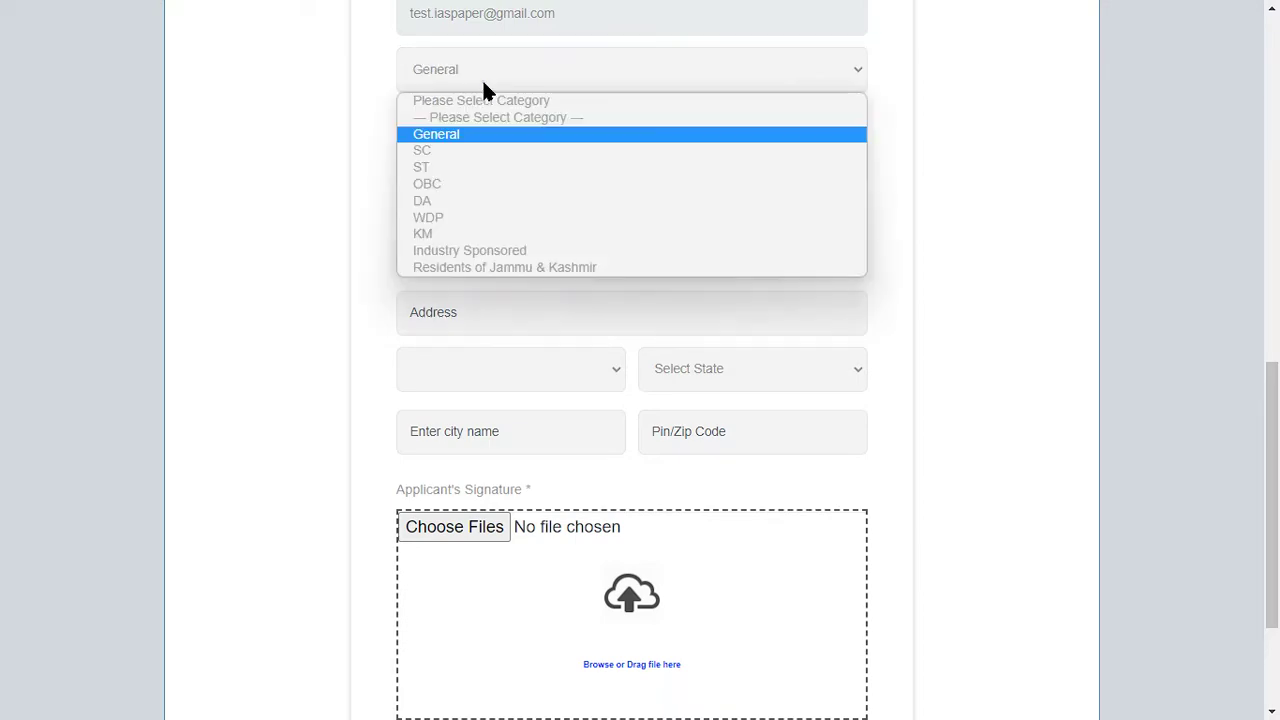
pyautogui.click(472, 136)
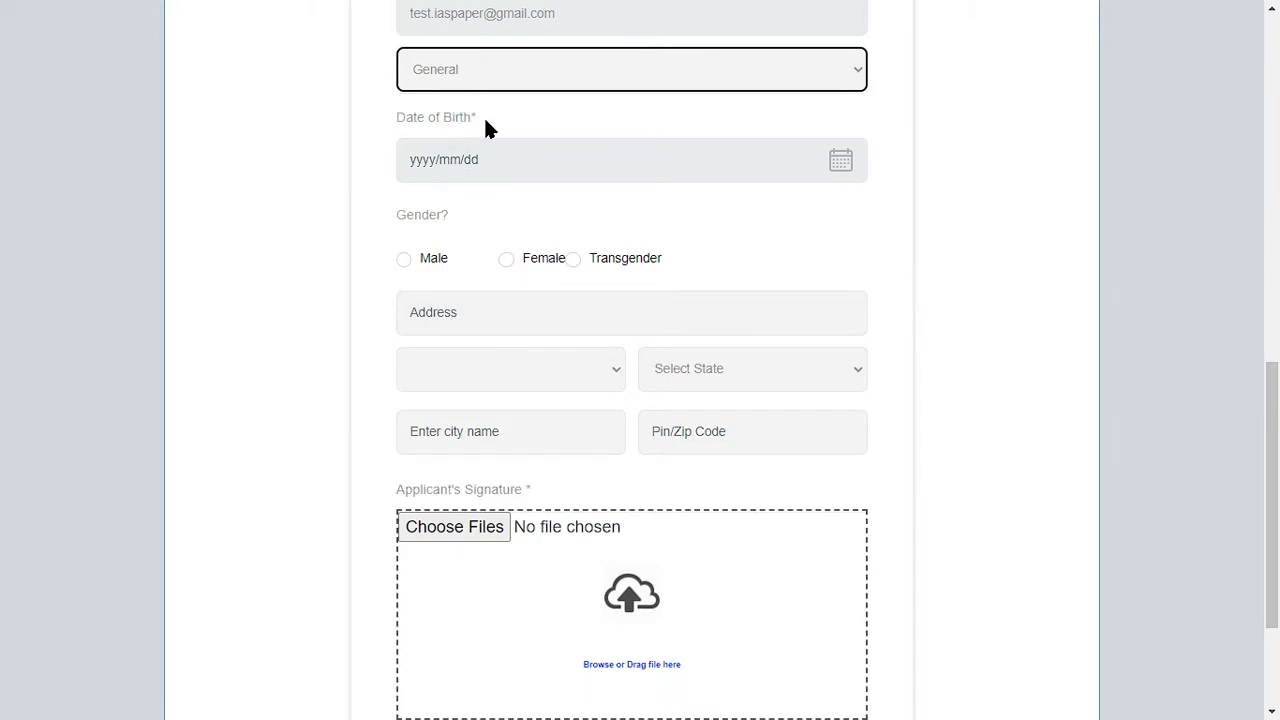
# Pick the applicant's date of birth by year, month and day.
pyautogui.click(456, 159)
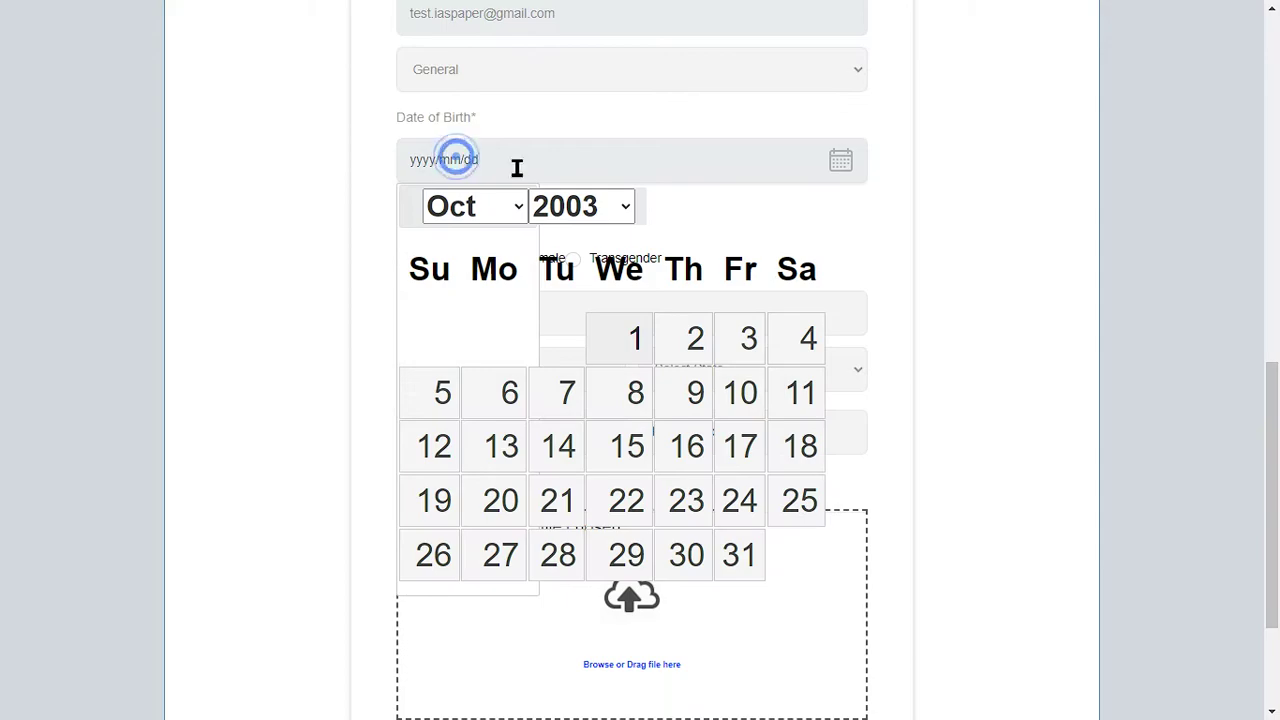
pyautogui.click(606, 205)
pyautogui.scroll(1, 604, 260)
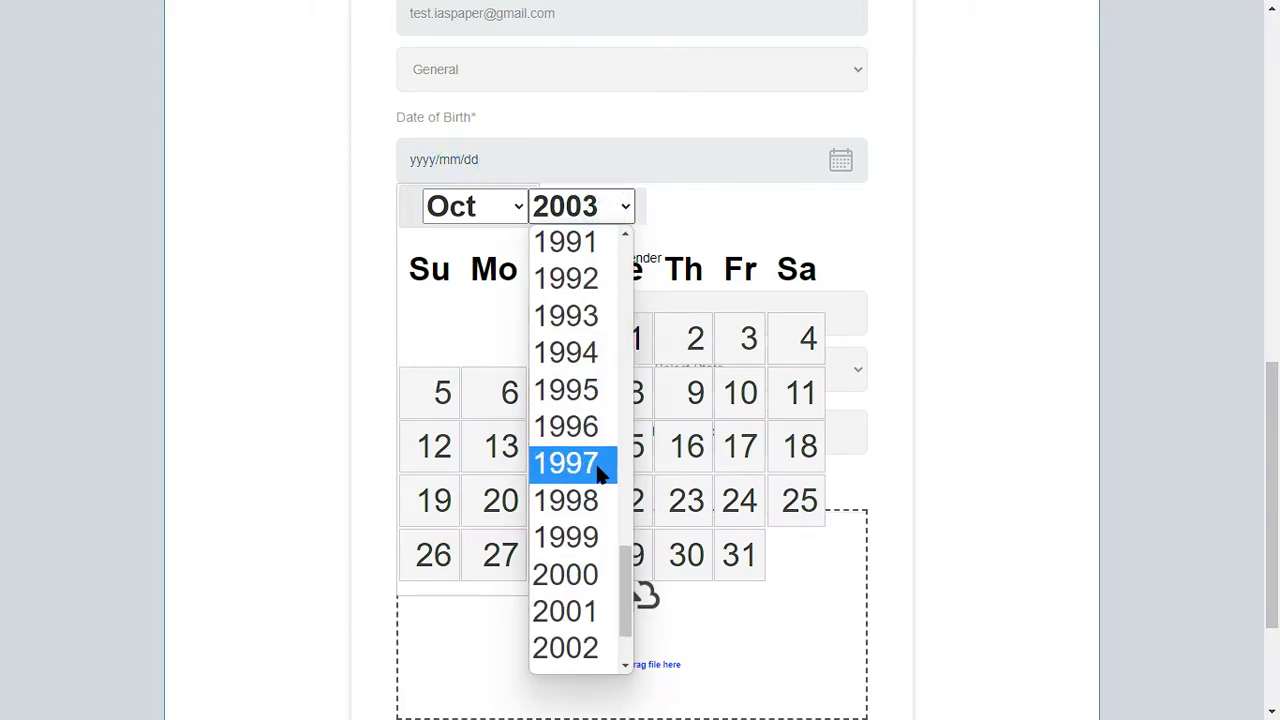
pyautogui.scroll(5, 596, 524)
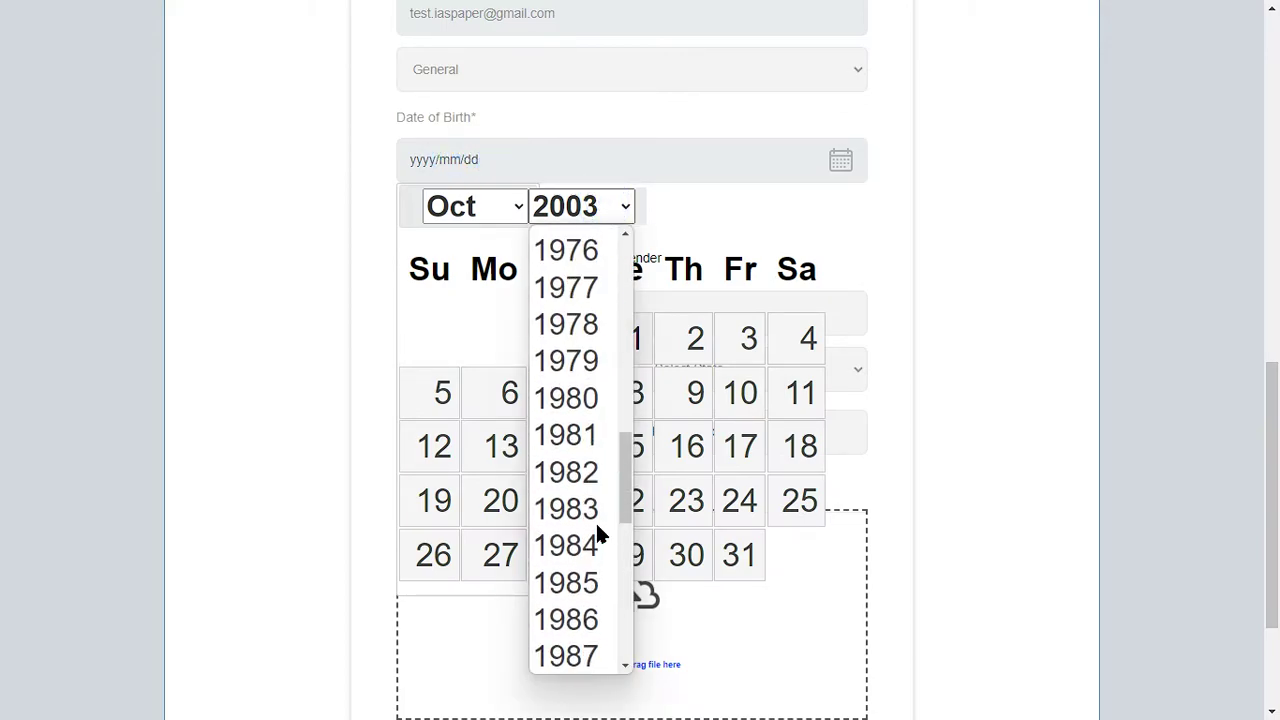
pyautogui.click(580, 398)
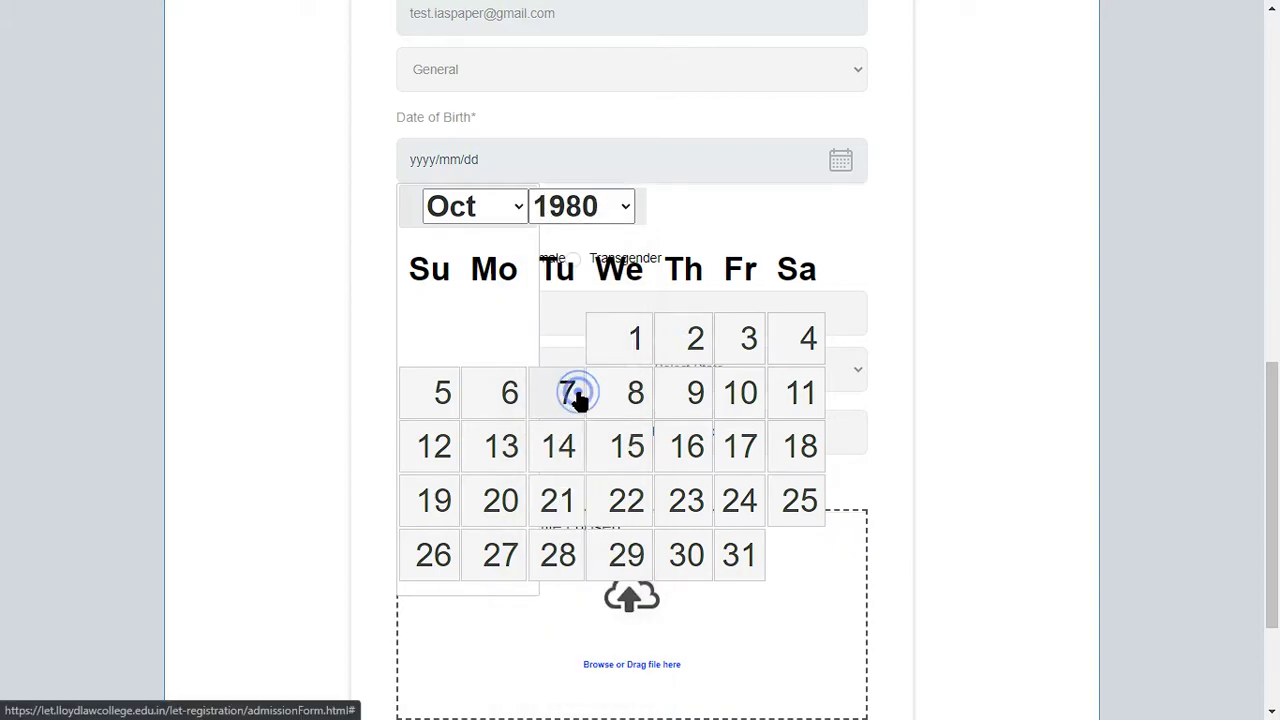
pyautogui.click(488, 207)
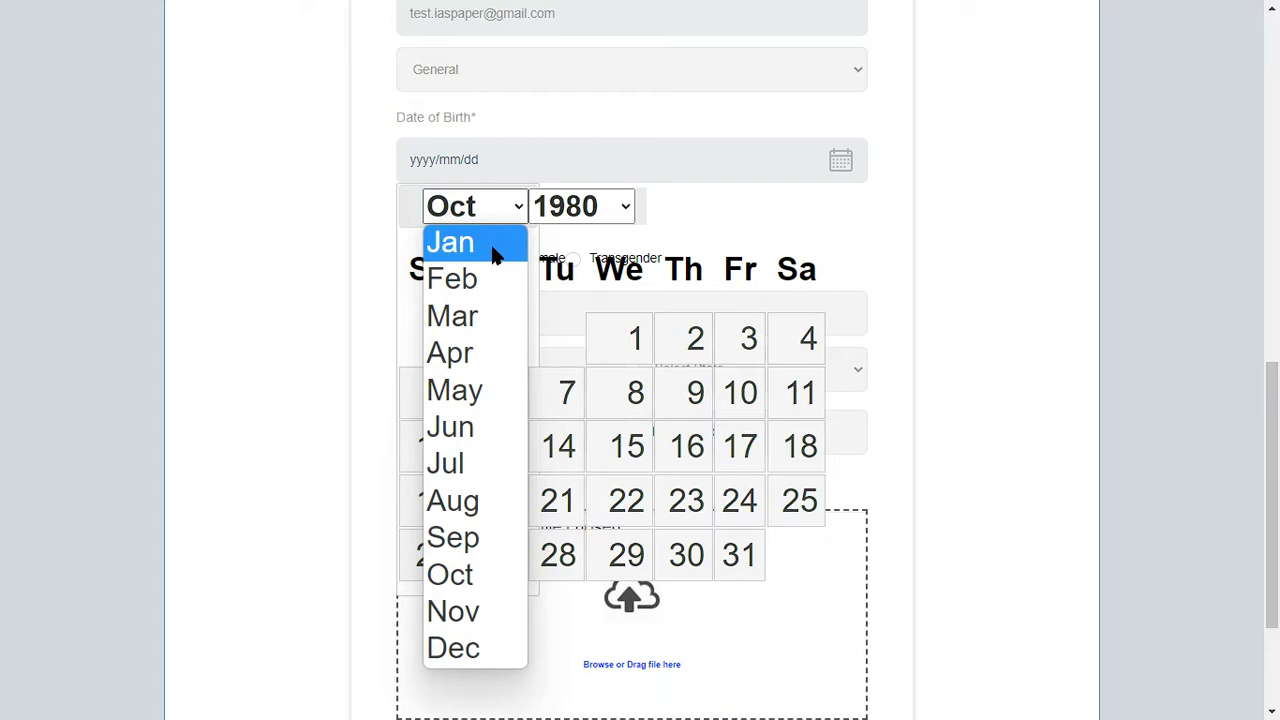
pyautogui.click(493, 252)
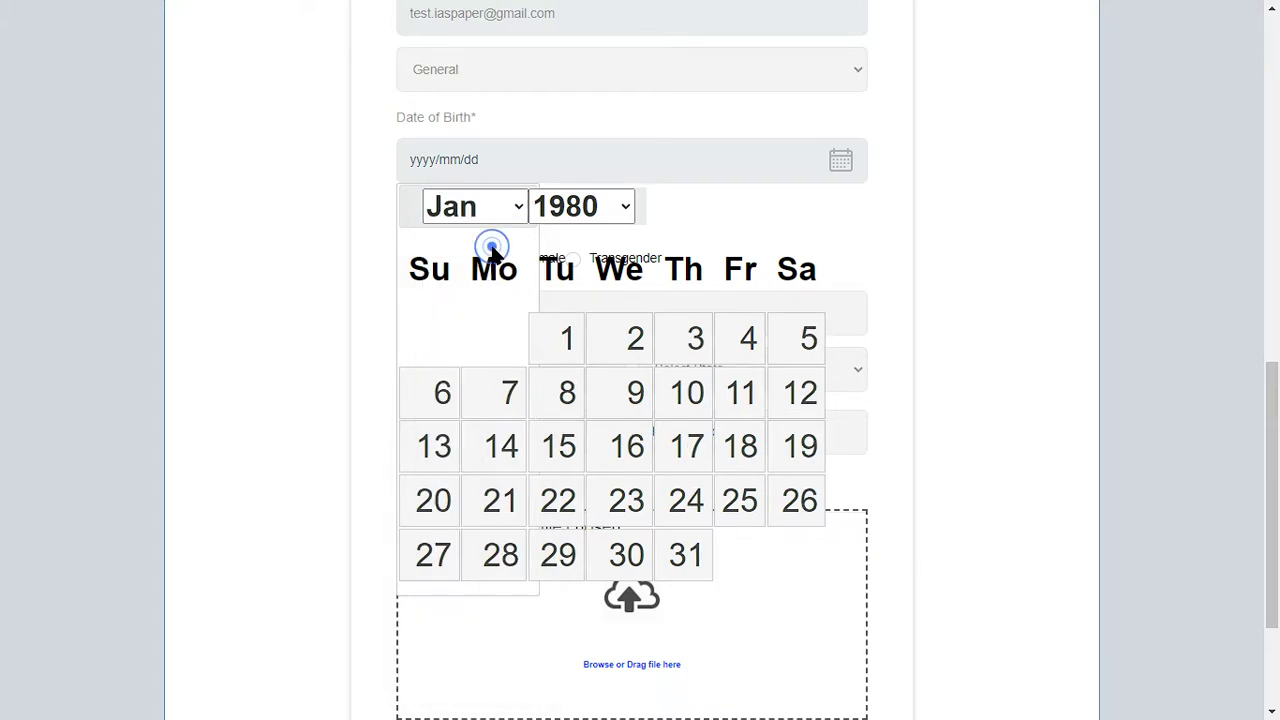
pyautogui.click(558, 355)
pyautogui.scroll(1, 557, 358)
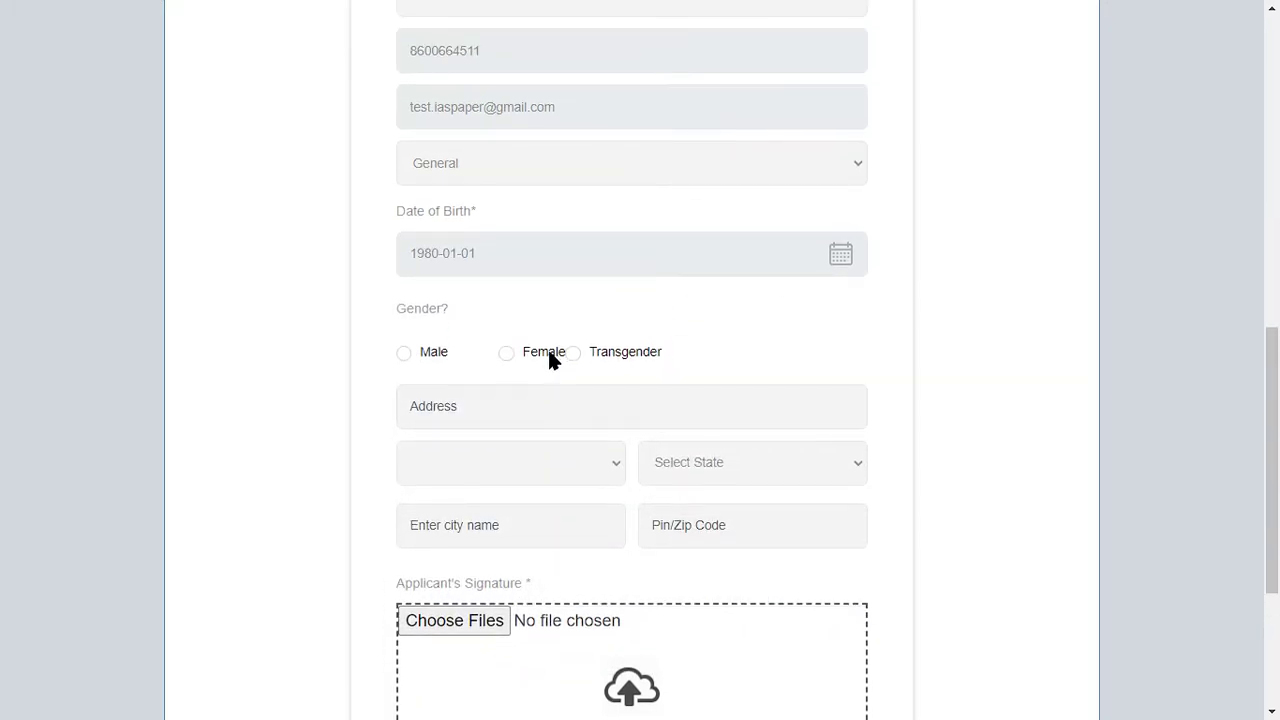
pyautogui.click(495, 255)
pyautogui.click(293, 263)
# Set the applicant's gender to Male.
pyautogui.click(403, 356)
pyautogui.scroll(-2, 483, 366)
pyautogui.click(505, 221)
pyautogui.click(248, 252)
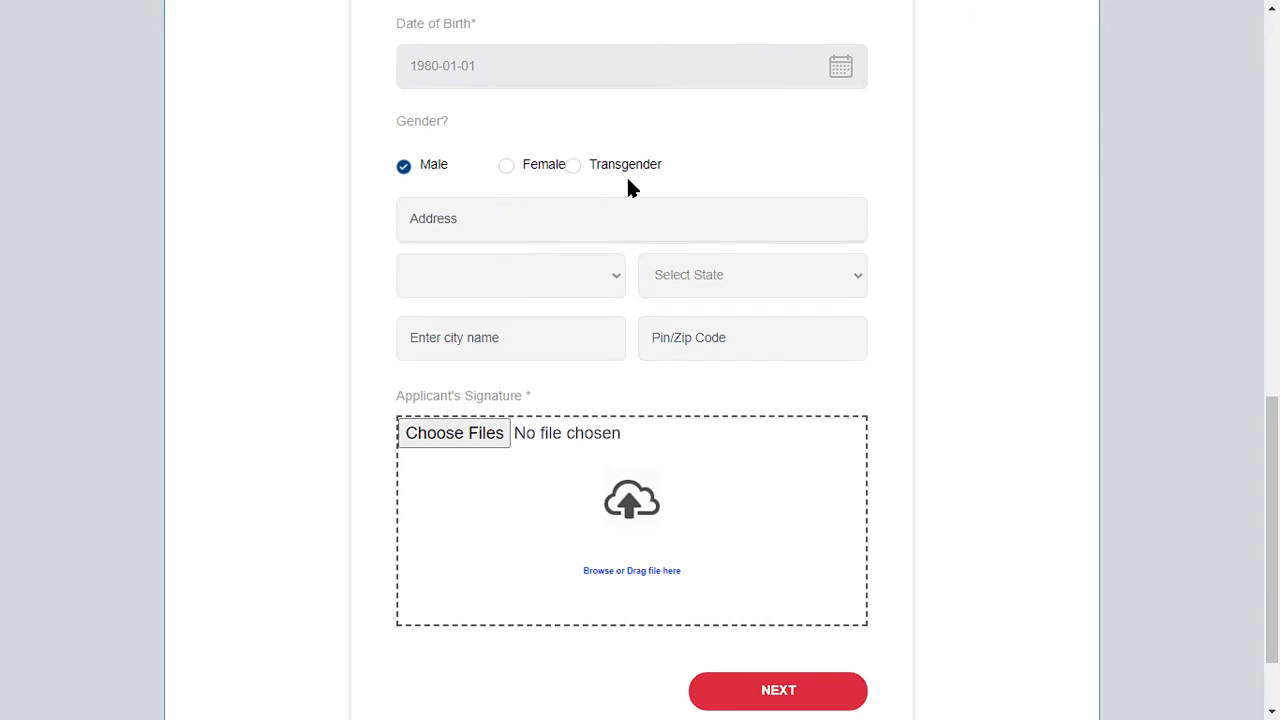
# Set the country in the applicant's address section to India.
pyautogui.click(341, 218)
pyautogui.click(494, 220)
pyautogui.click(573, 266)
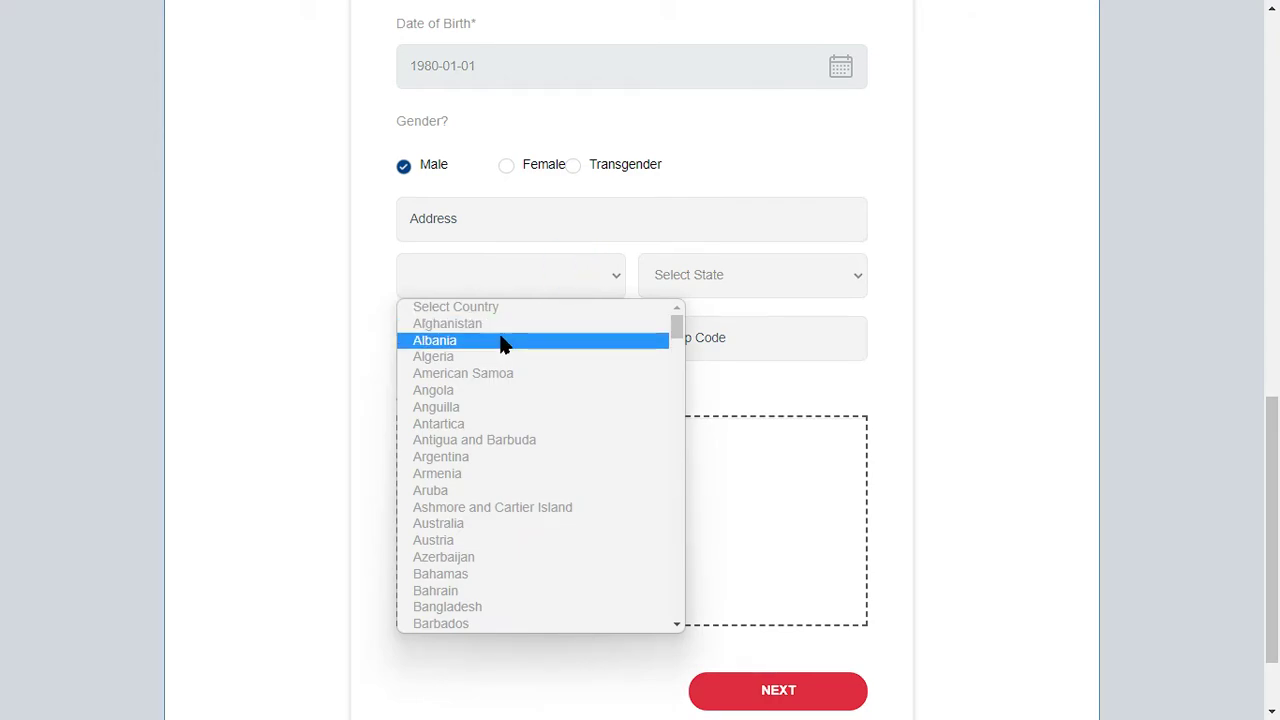
pyautogui.scroll(-4, 462, 507)
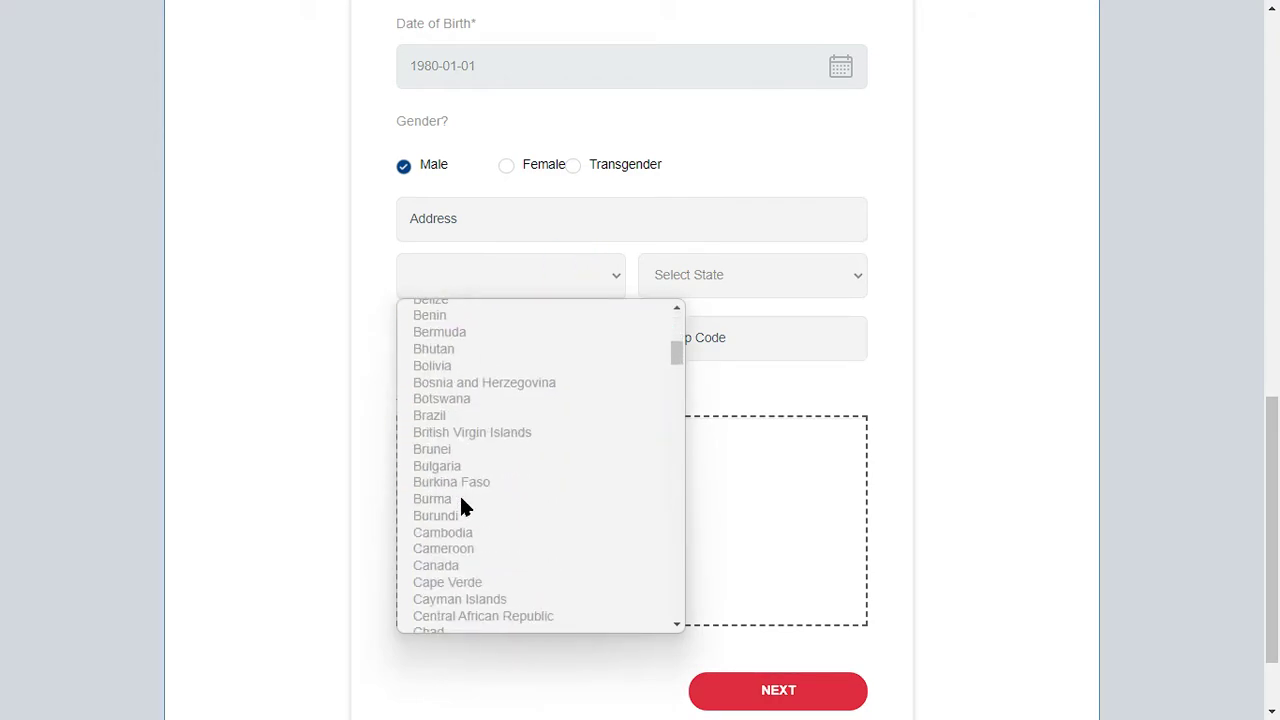
pyautogui.write('india')
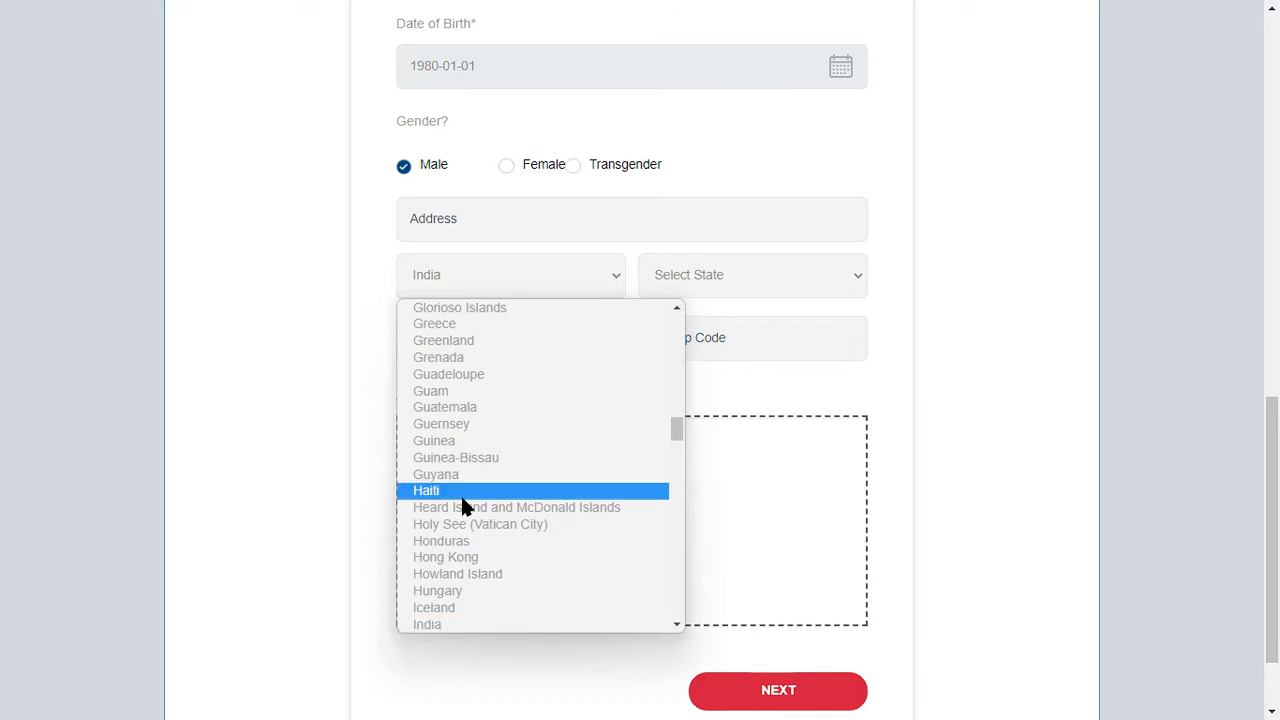
pyautogui.click(437, 622)
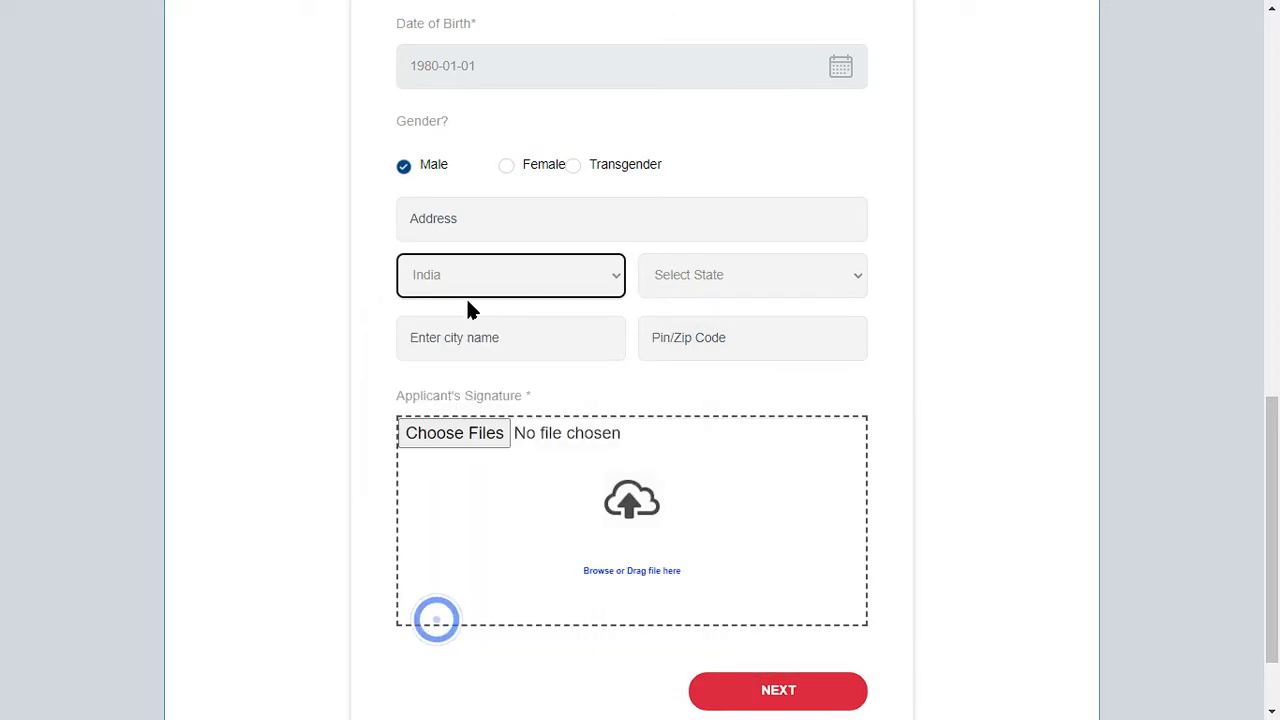
pyautogui.click(355, 340)
# Set the applicant's state to Maharashtra, trying Madhya Pradesh first.
pyautogui.click(757, 288)
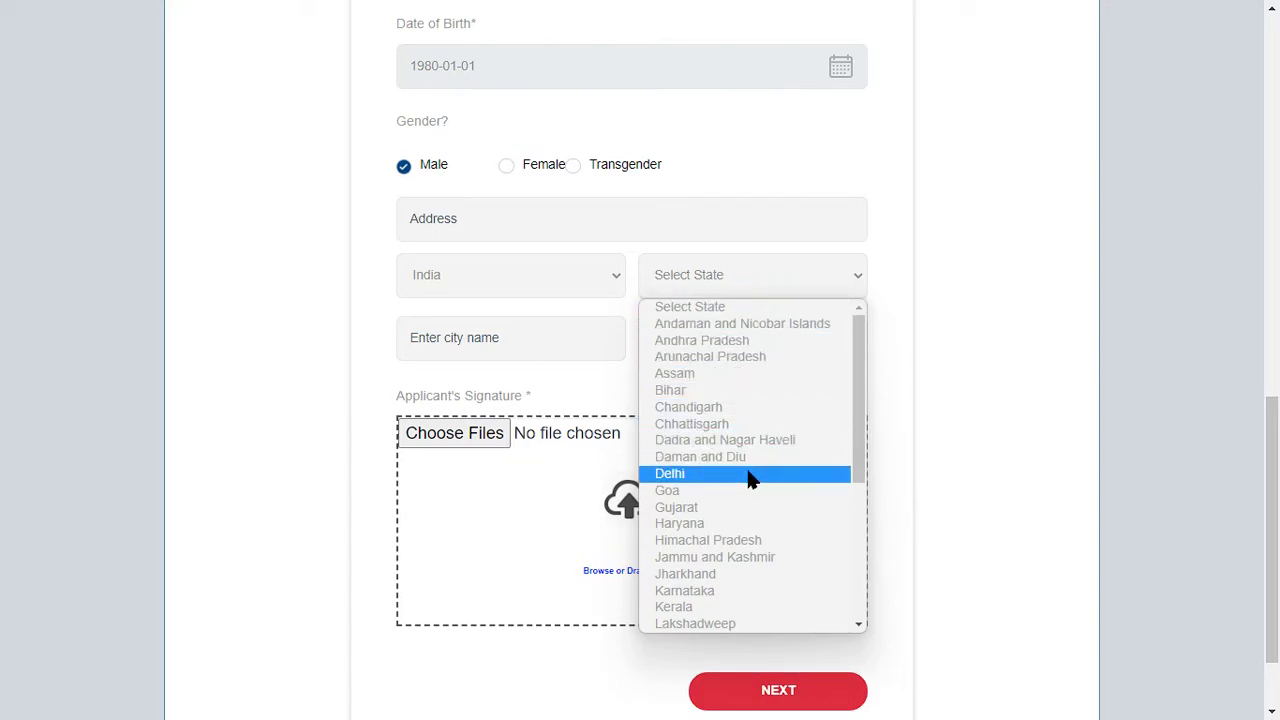
pyautogui.press('m')
pyautogui.press('Return')
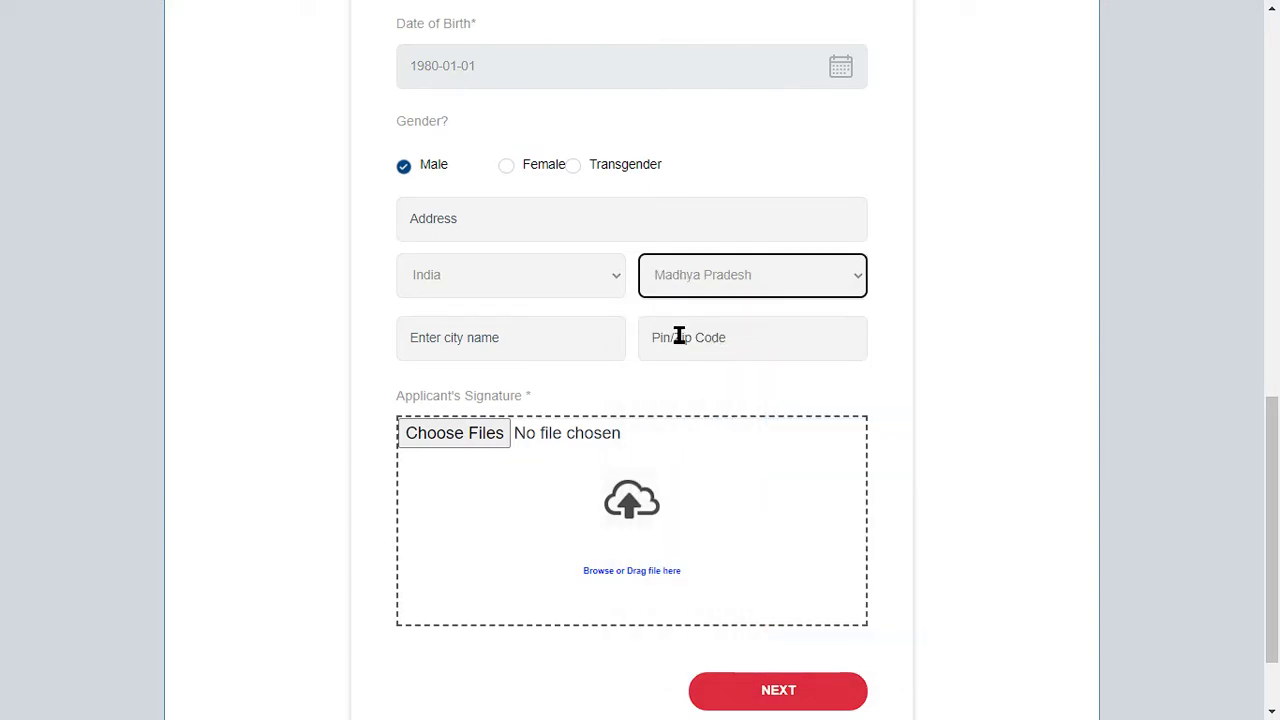
pyautogui.click(728, 285)
pyautogui.press('m')
pyautogui.press('Return')
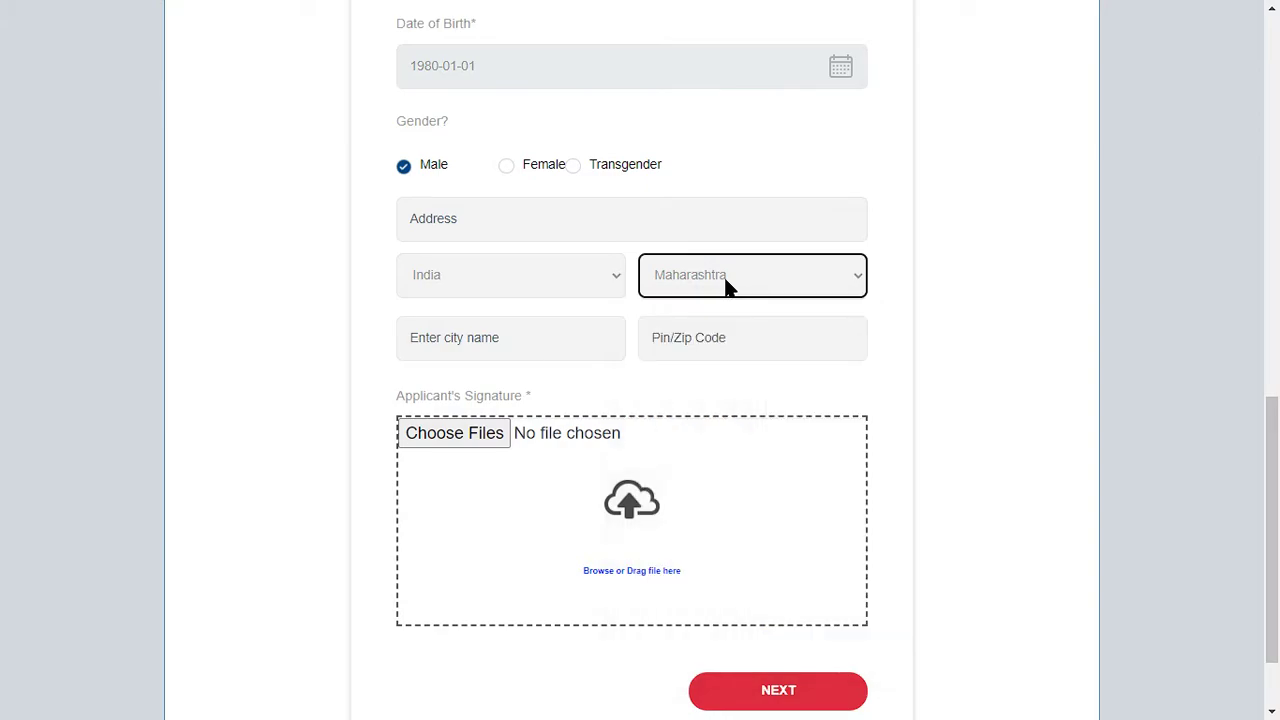
# Examine the city name, PIN code and applicant's signature upload fields at the end of the personal details.
pyautogui.click(485, 333)
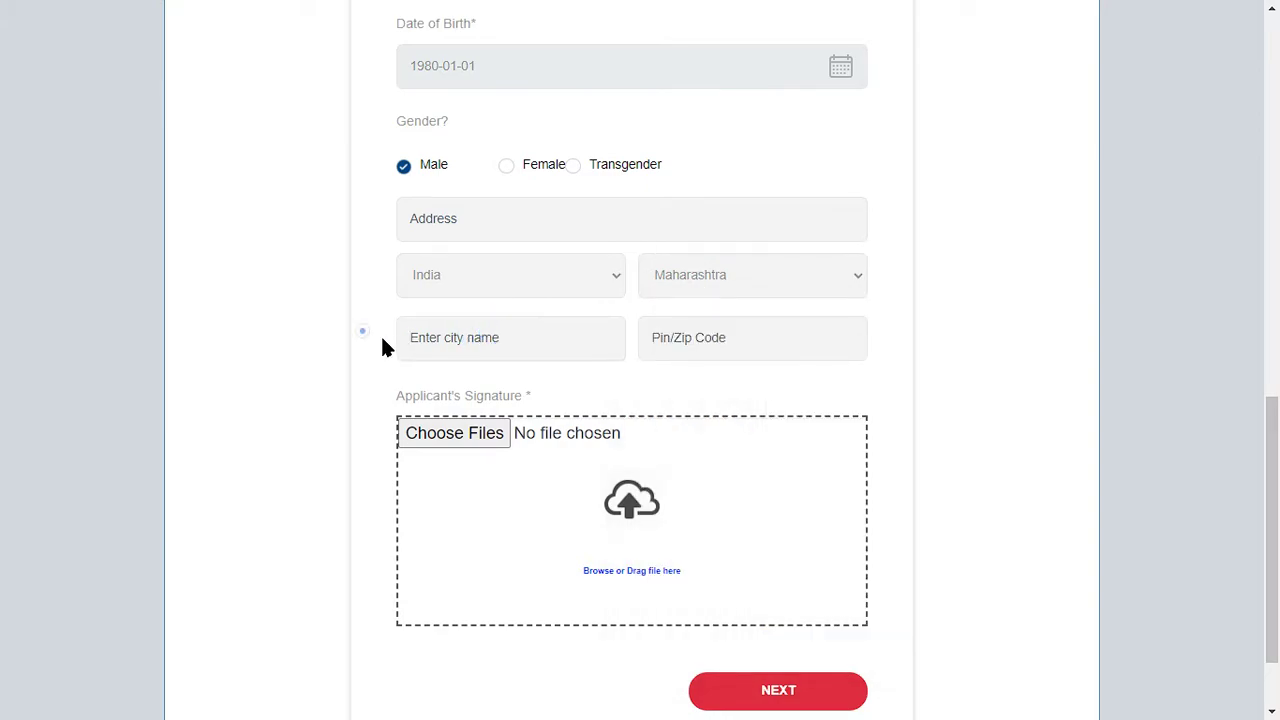
pyautogui.click(492, 338)
pyautogui.click(727, 340)
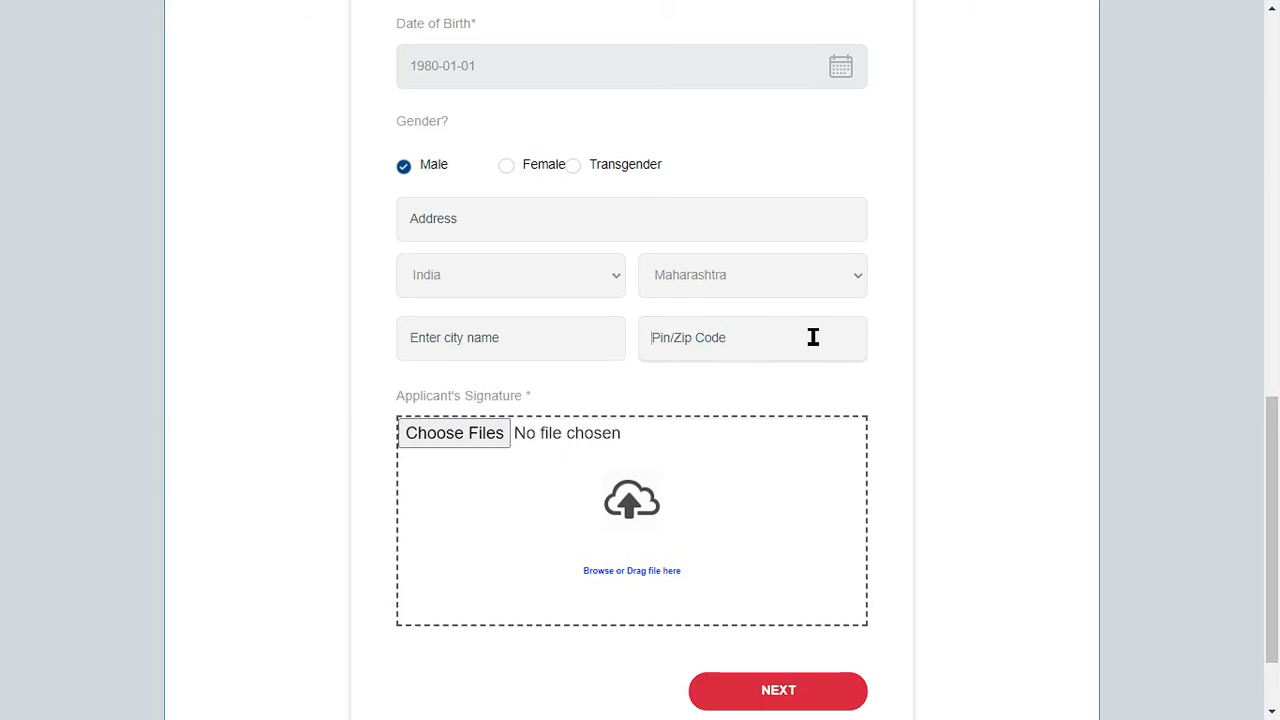
pyautogui.scroll(-1, 600, 300)
pyautogui.scroll(2, 577, 286)
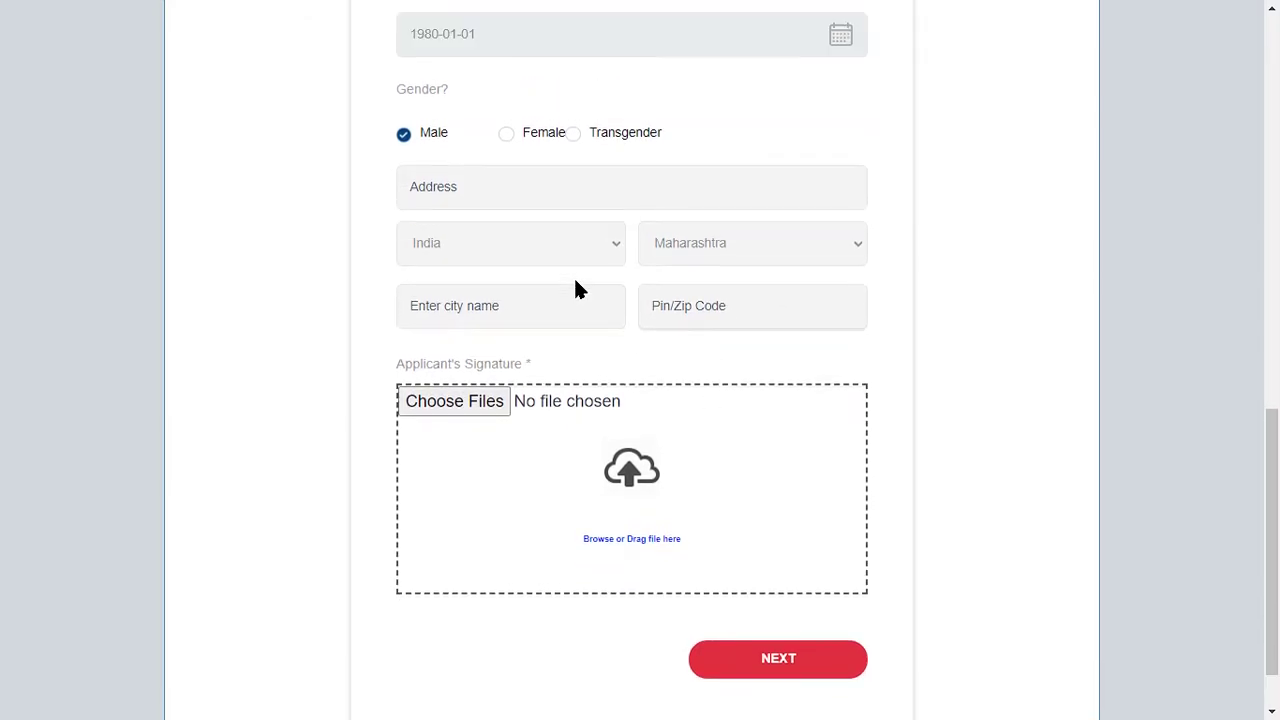
pyautogui.click(355, 268)
pyautogui.scroll(-2, 630, 400)
pyautogui.click(341, 388)
pyautogui.moveTo(384, 300); pyautogui.dragTo(546, 309)
pyautogui.click(281, 313)
pyautogui.scroll(-1, 613, 415)
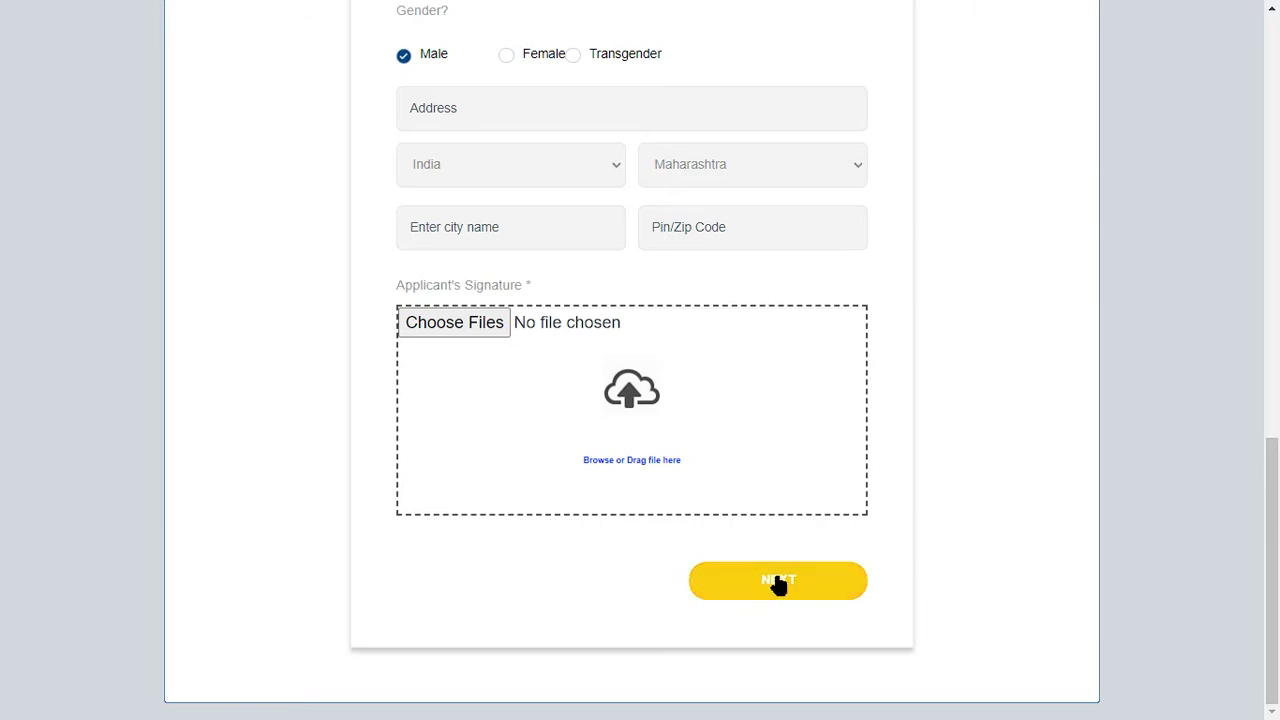
# Proceed to the Academic History section of the application and enlarge the page to 125%.
pyautogui.click(802, 592)
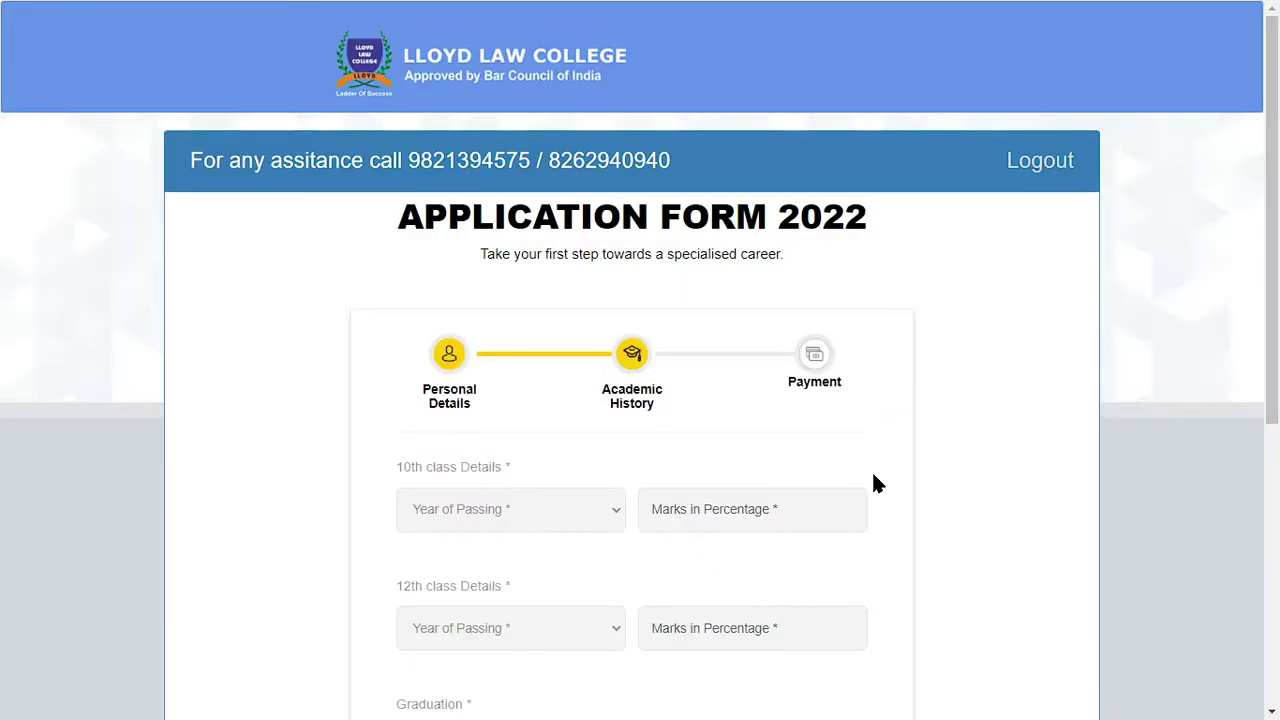
pyautogui.scroll(-1, 860, 440)
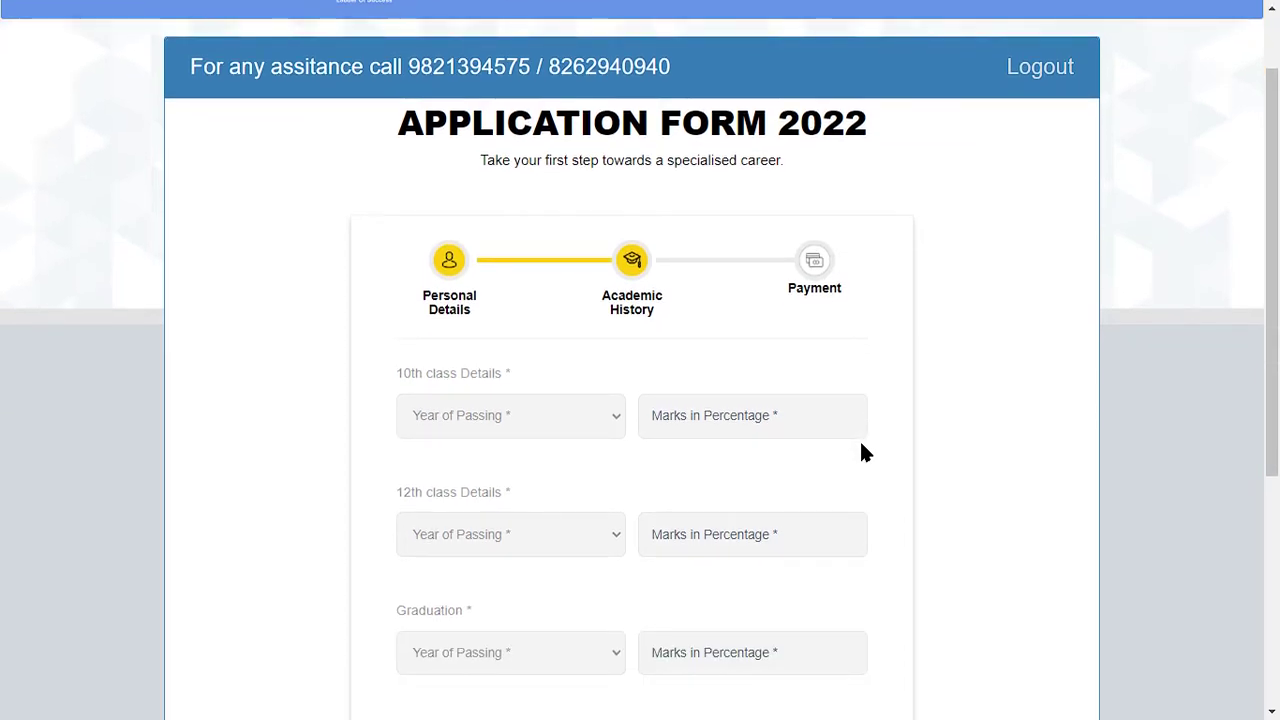
pyautogui.hotkey('ctrl', '+')
pyautogui.hotkey('ctrl', '+')
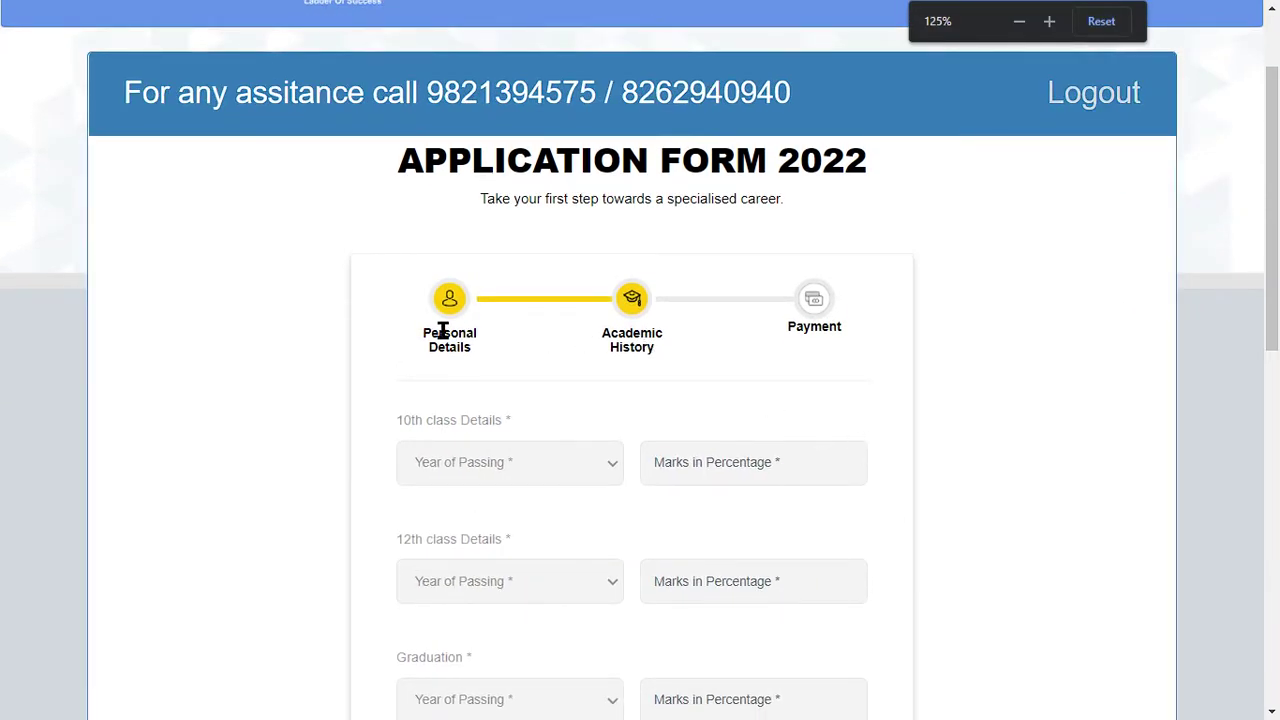
# Examine the application's progress stages and the 10th class details fields in the Academic History section.
pyautogui.click(440, 331)
pyautogui.moveTo(602, 333); pyautogui.dragTo(636, 347)
pyautogui.scroll(-2, 634, 294)
pyautogui.keyDown('shift'); pyautogui.click(620, 163); pyautogui.keyUp('shift')
pyautogui.moveTo(400, 231); pyautogui.dragTo(517, 249)
pyautogui.click(540, 230)
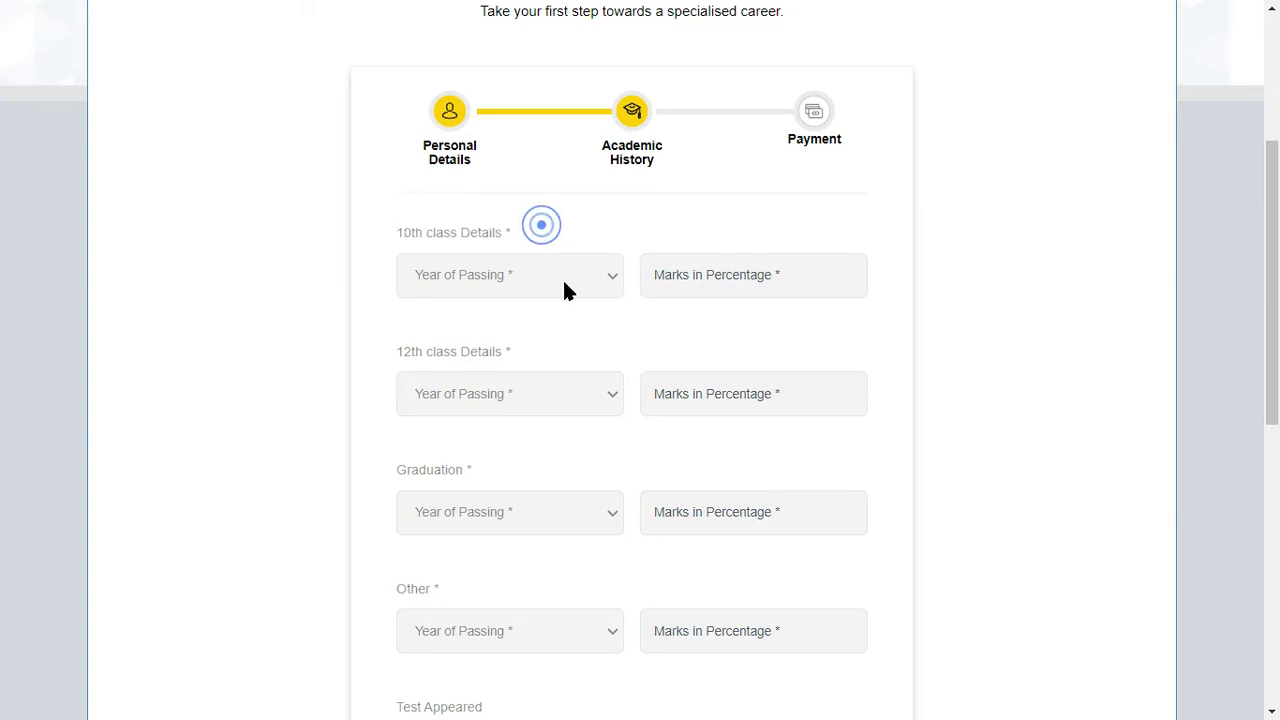
pyautogui.hotkey('ctrl', '+')
pyautogui.hotkey('ctrl', '+')
pyautogui.hotkey('ctrl', '+')
pyautogui.hotkey('ctrl', '0')
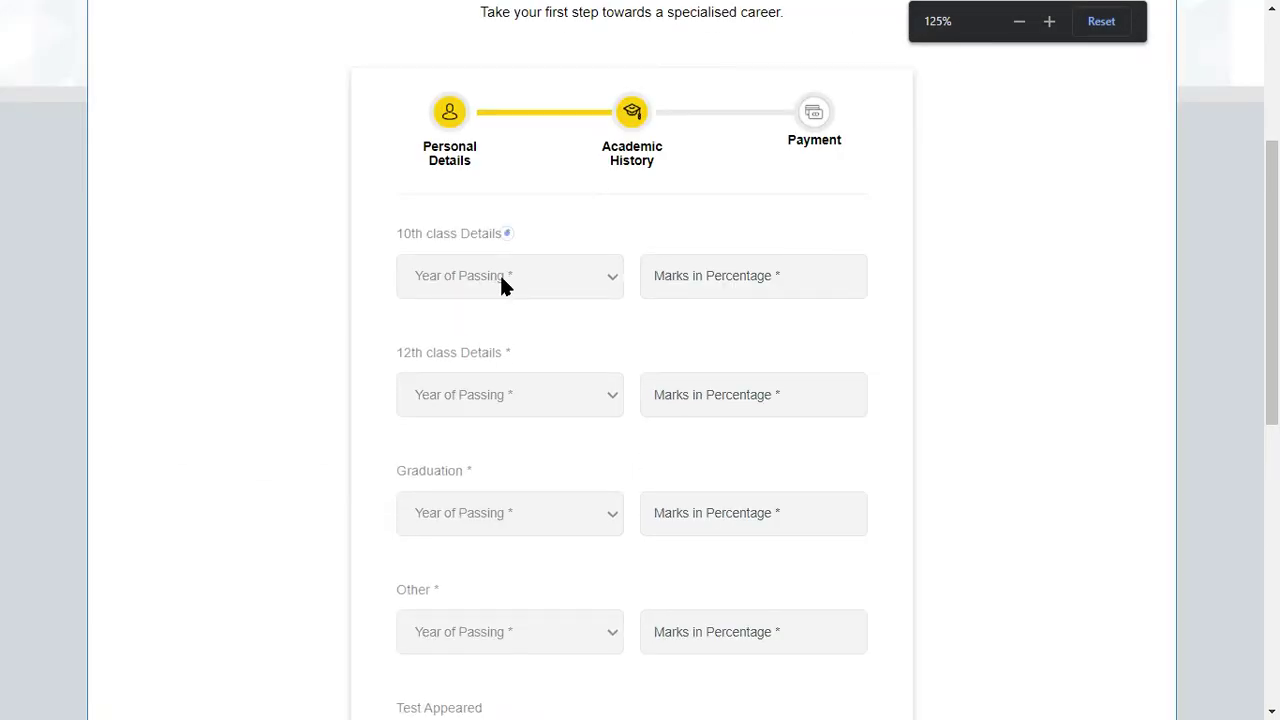
# Set the 10th class year of passing to 2010, trying 2011 first.
pyautogui.click(463, 283)
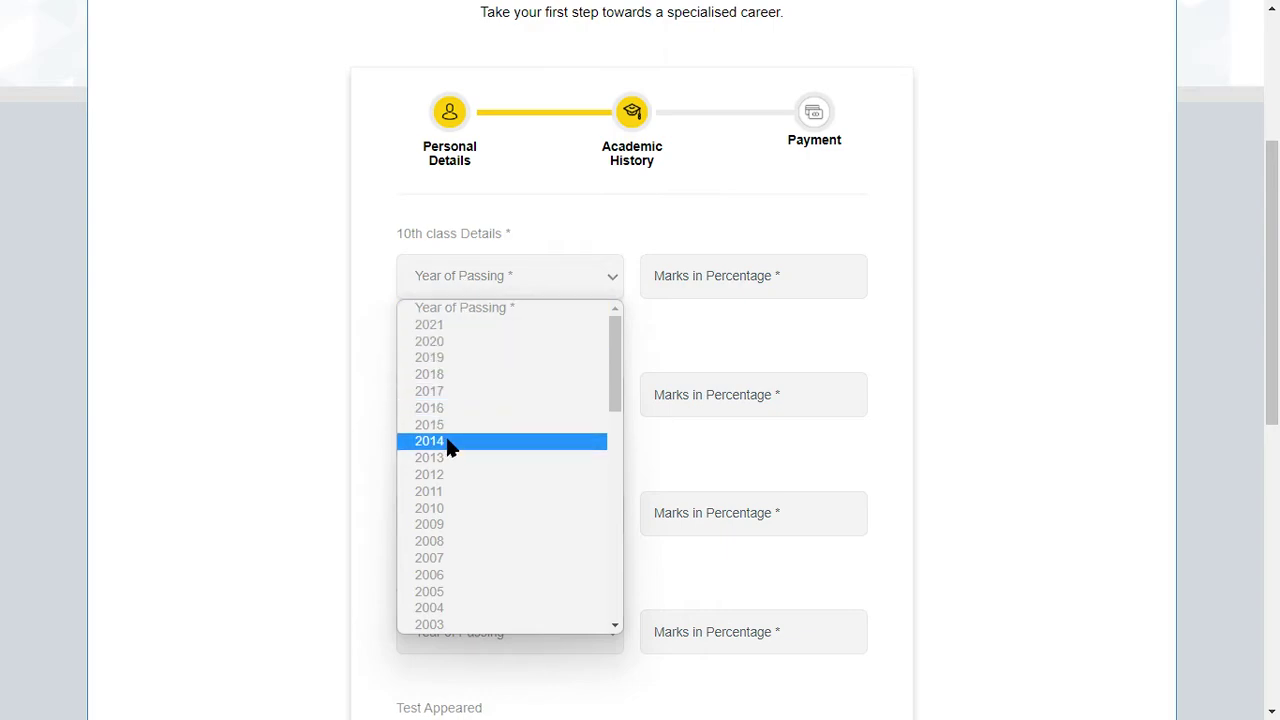
pyautogui.click(458, 493)
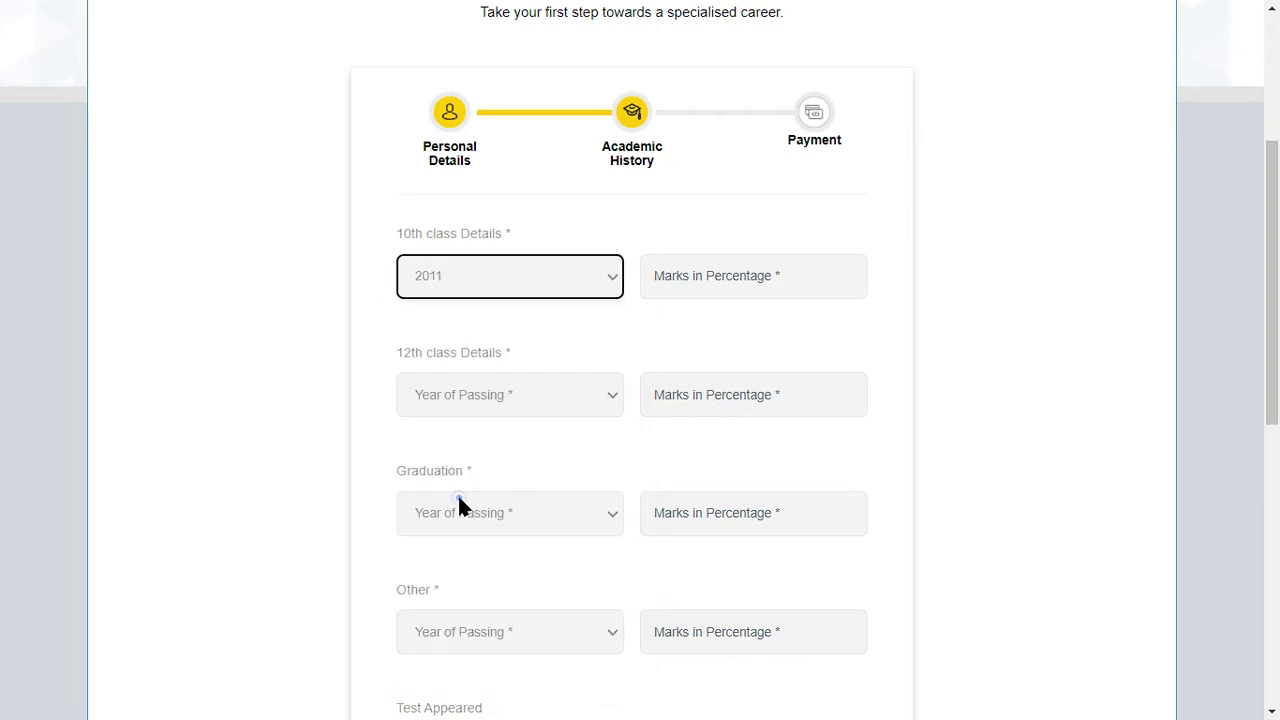
pyautogui.click(466, 283)
pyautogui.click(303, 335)
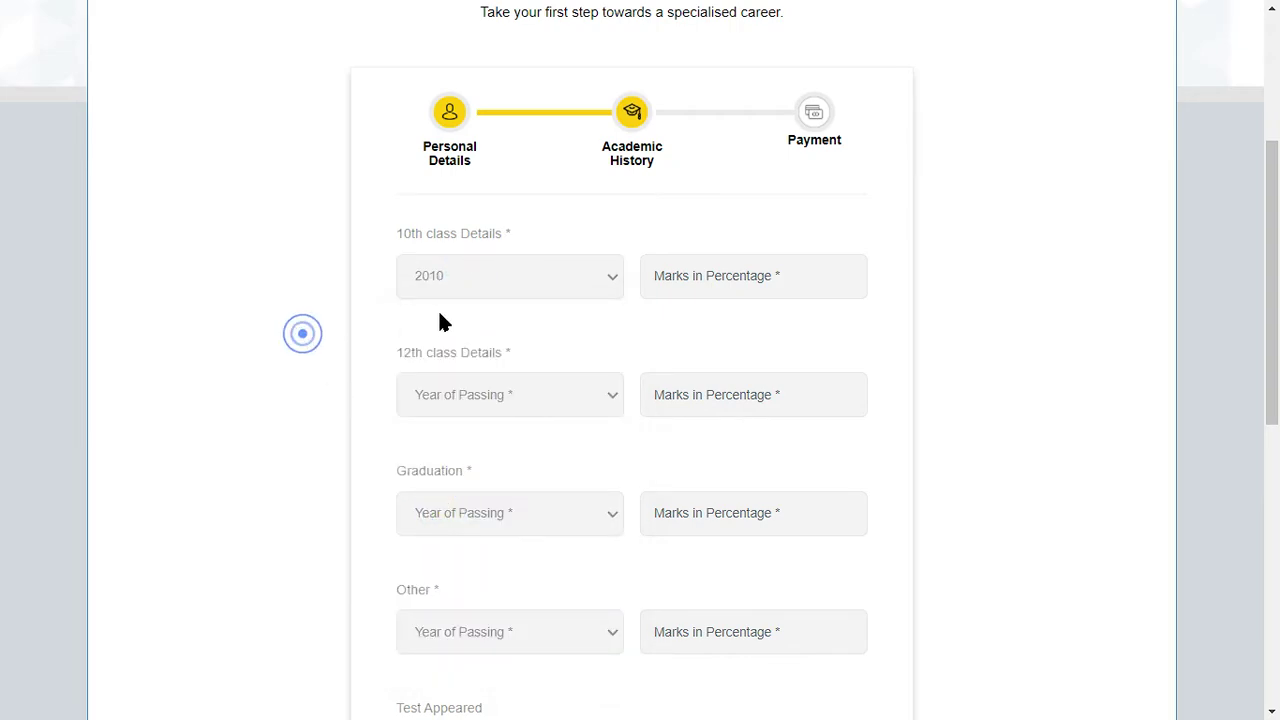
# Enter 65 as the 10th class marks in percentage, overwriting a first entry of 45.
pyautogui.click(694, 280)
pyautogui.click(722, 283)
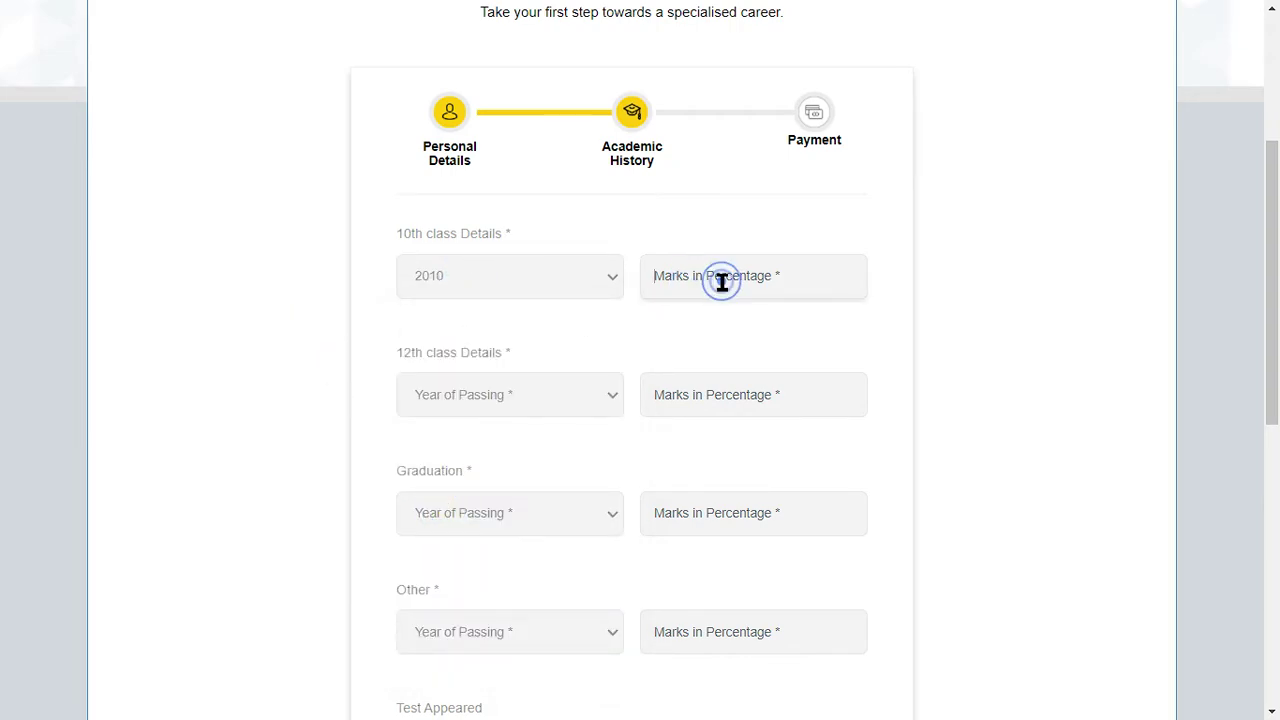
pyautogui.write('45')
pyautogui.doubleClick(722, 283)
pyautogui.write('65')
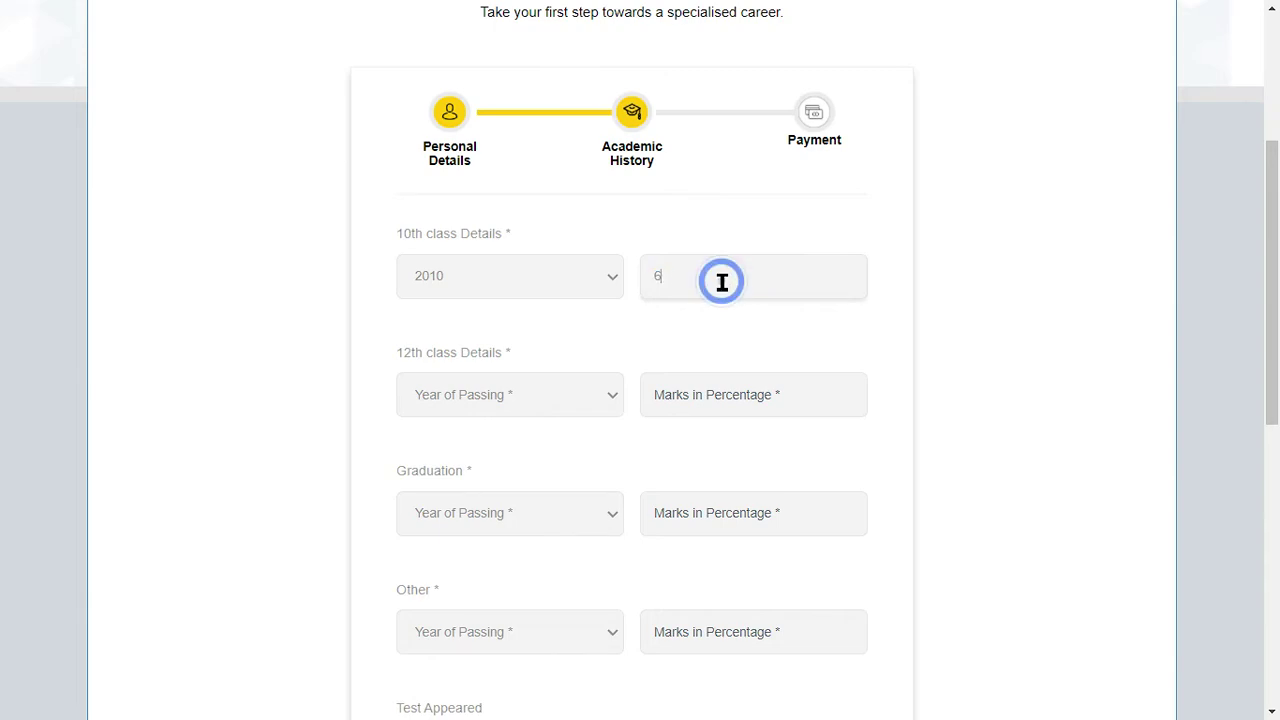
pyautogui.click(720, 184)
# Set the 12th class year of passing to 2012.
pyautogui.tripleClick(406, 357)
pyautogui.click(287, 347)
pyautogui.click(471, 393)
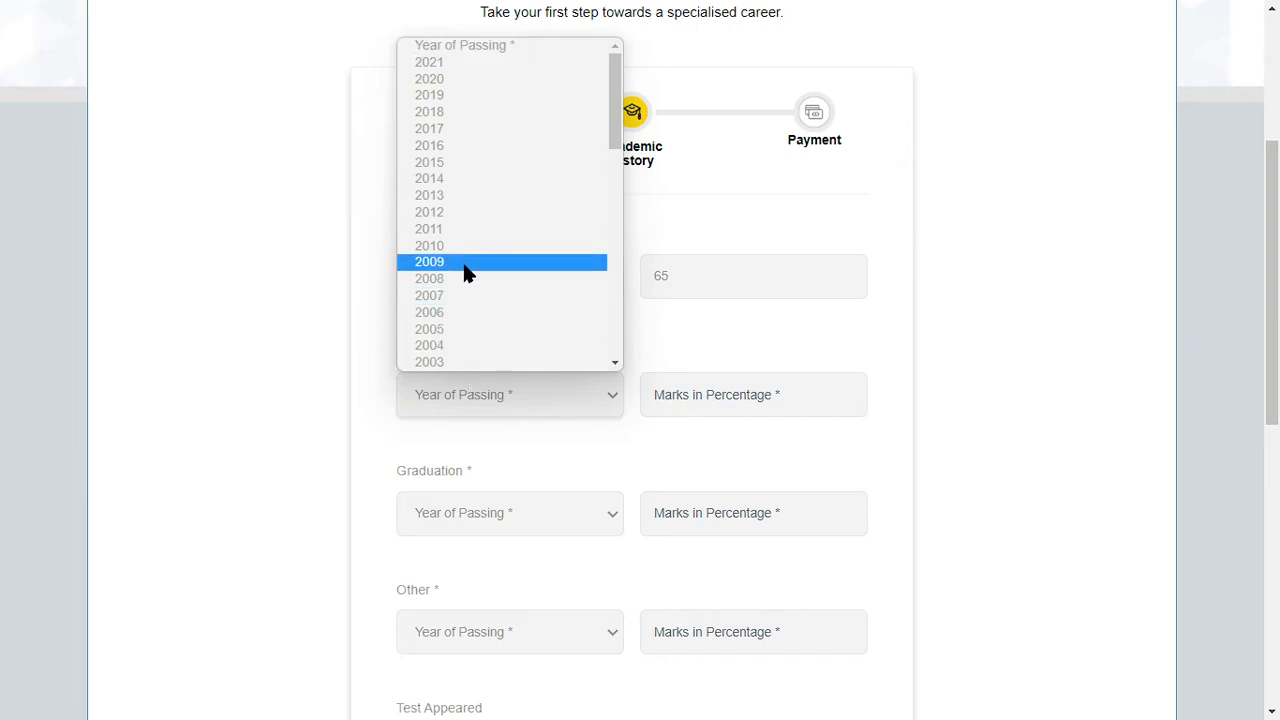
pyautogui.click(440, 208)
pyautogui.click(302, 399)
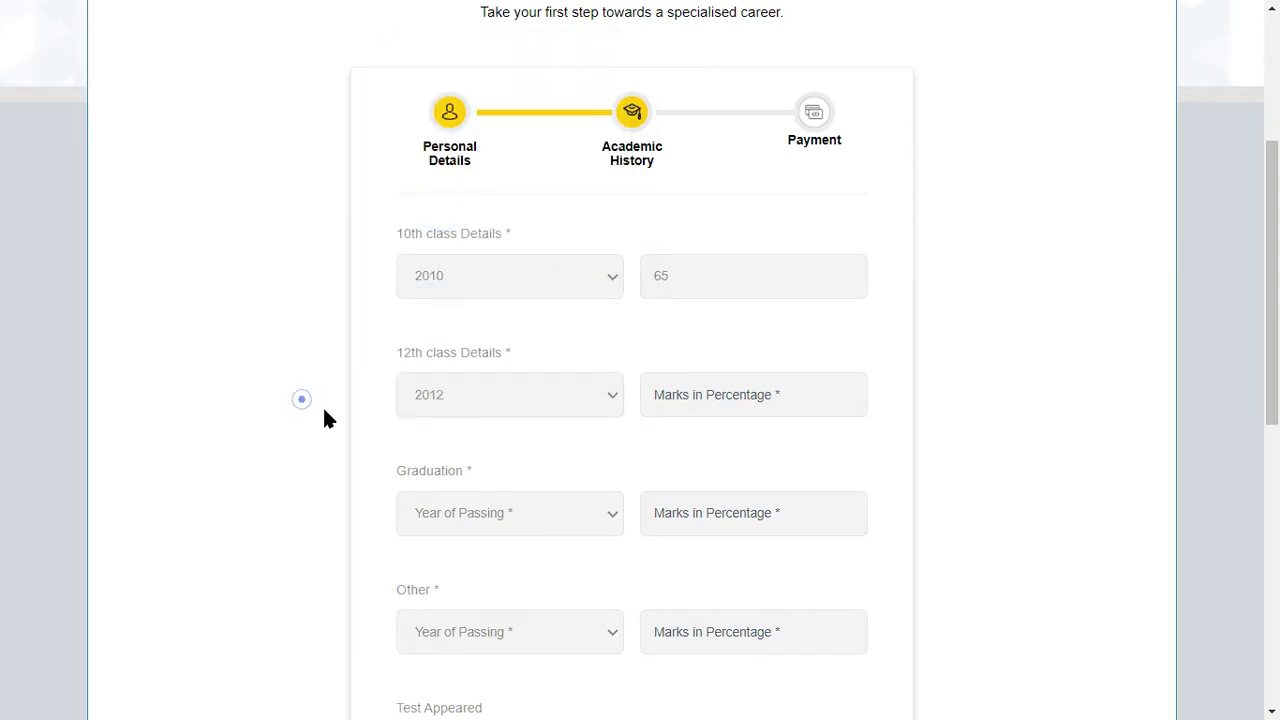
# Enter 62 as the 12th class marks in percentage.
pyautogui.click(658, 459)
pyautogui.click(717, 396)
pyautogui.write('62')
pyautogui.click(814, 449)
# Set the graduation year of passing to 2015.
pyautogui.scroll(-1, 700, 440)
pyautogui.moveTo(398, 376); pyautogui.dragTo(449, 372)
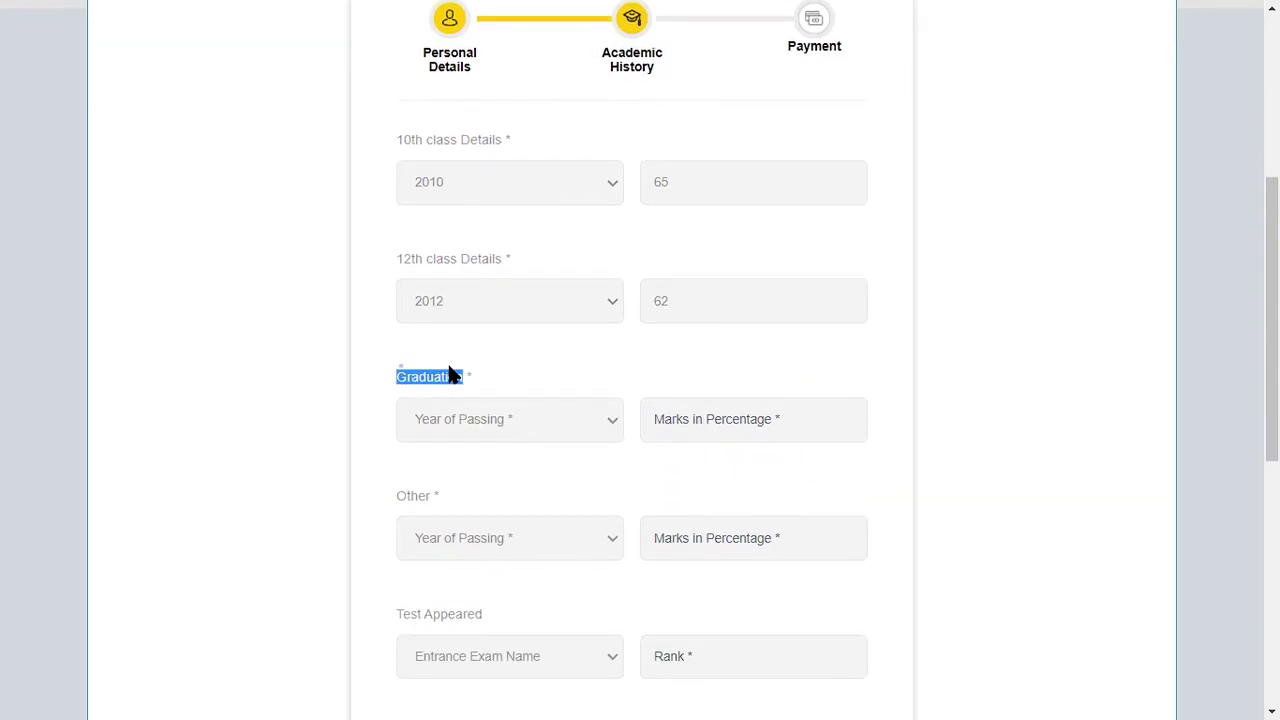
pyautogui.click(568, 367)
pyautogui.click(480, 420)
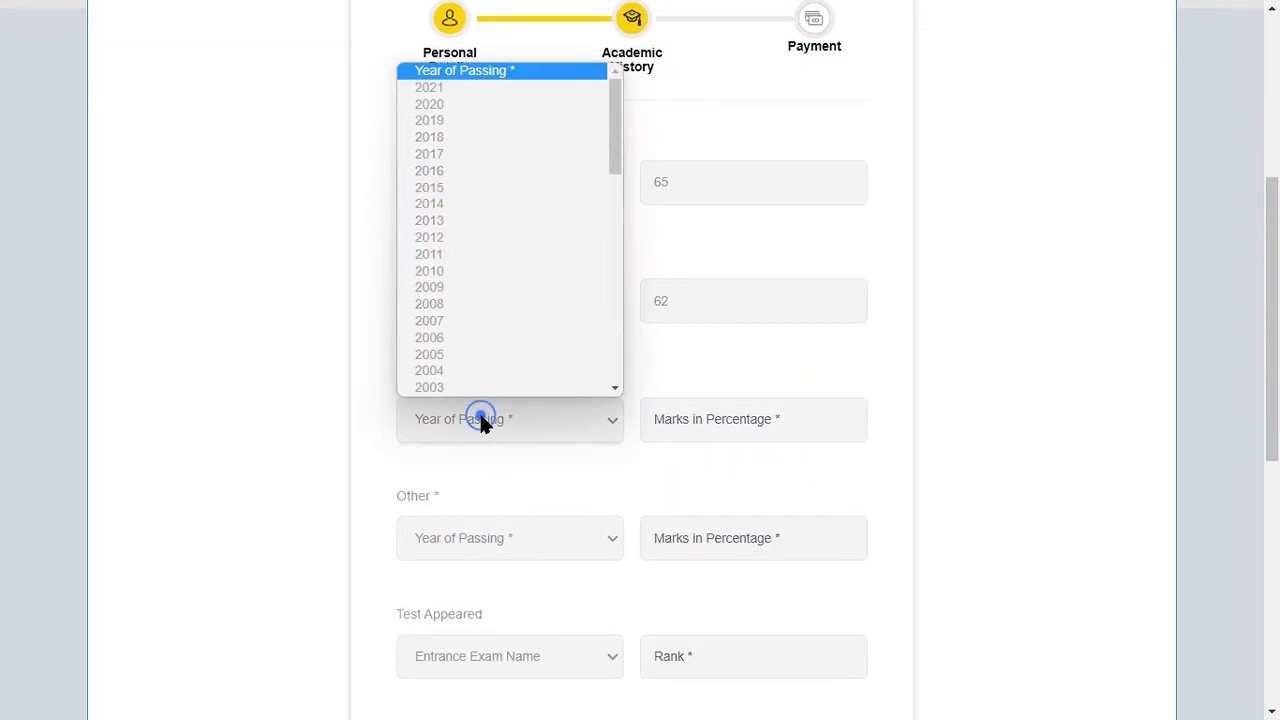
pyautogui.scroll(-5, 455, 290)
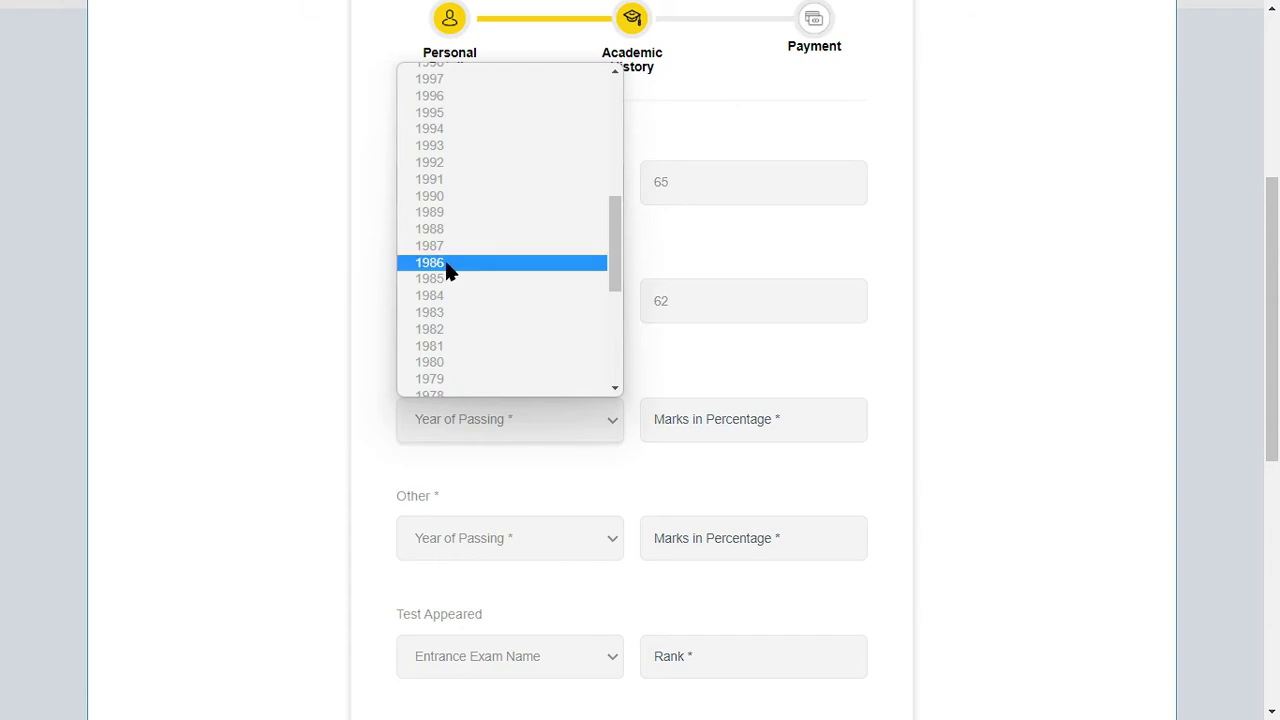
pyautogui.scroll(5, 447, 265)
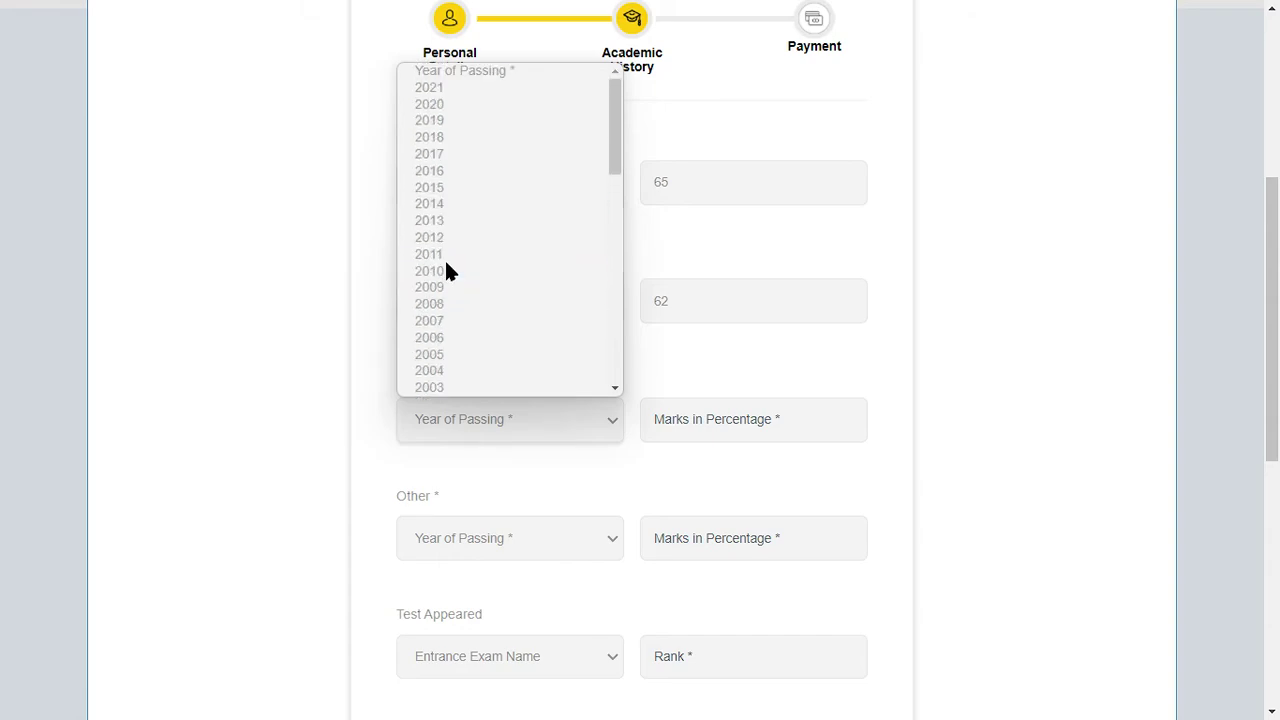
pyautogui.click(440, 187)
pyautogui.click(204, 478)
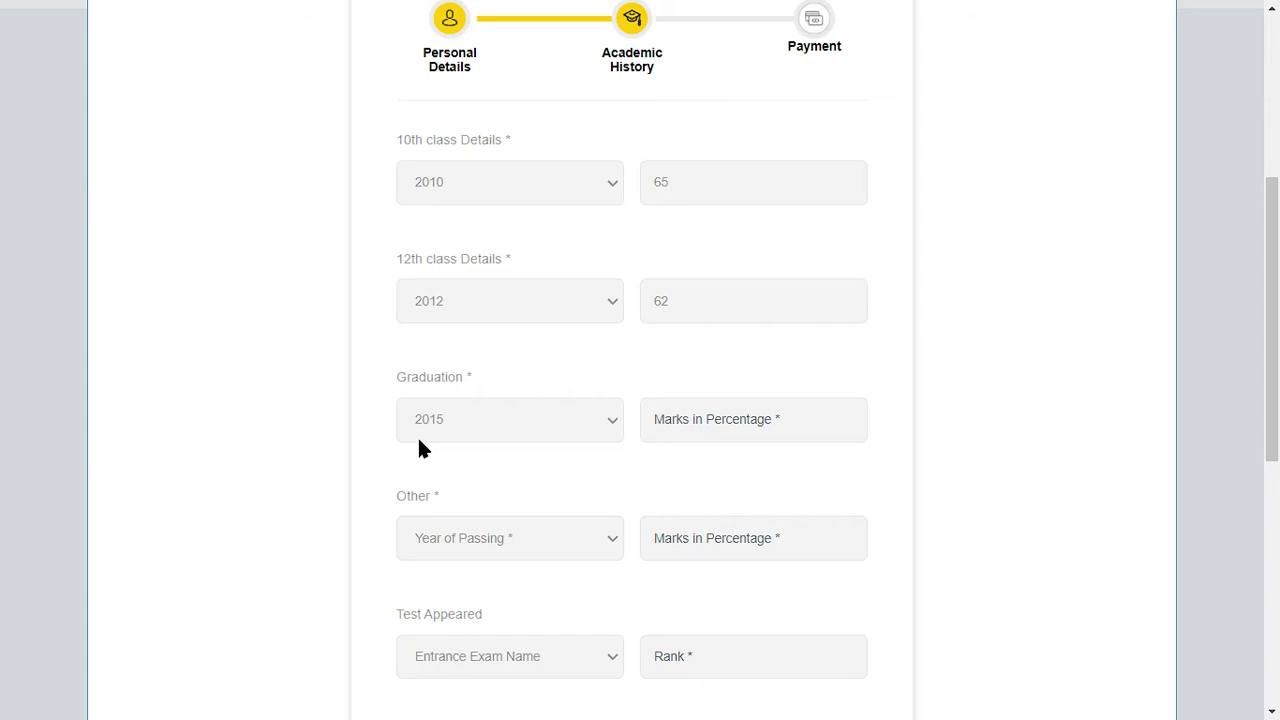
# Enter 78 as the graduation marks in percentage.
pyautogui.click(685, 418)
pyautogui.click(737, 418)
pyautogui.write('78')
pyautogui.click(765, 363)
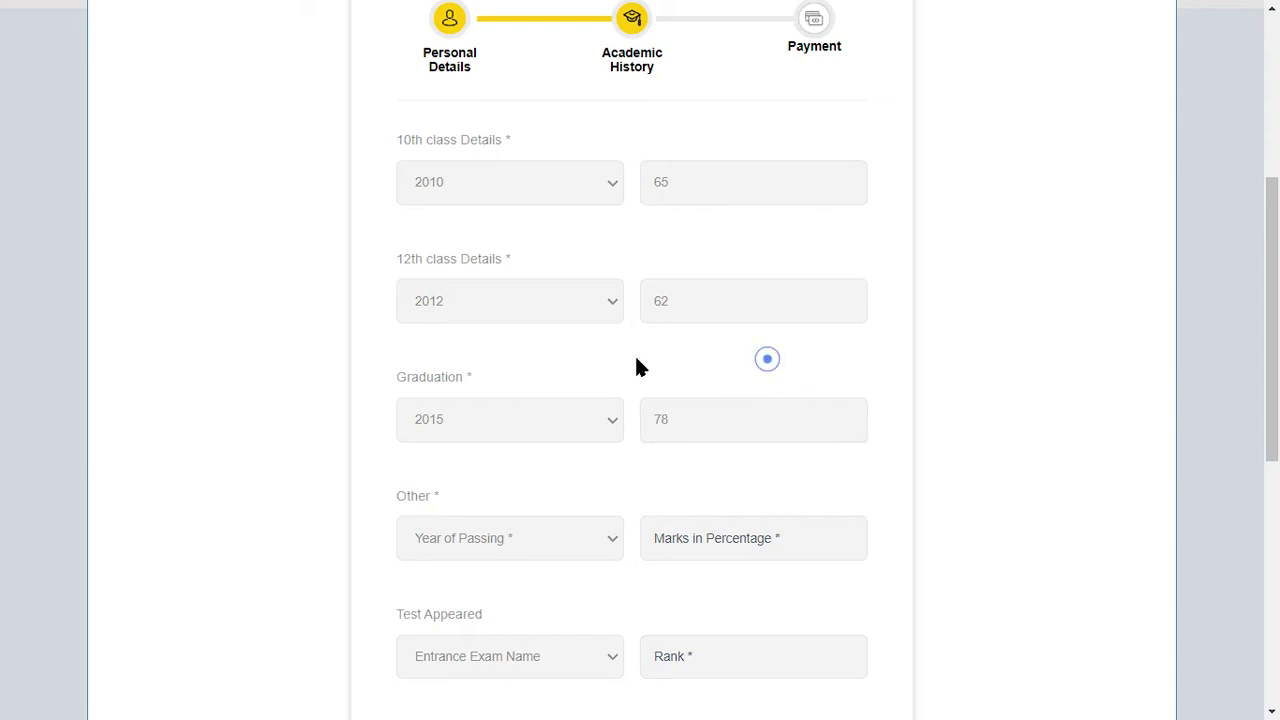
# Examine the Other qualification row and its year of passing options without selecting one.
pyautogui.scroll(-2, 570, 372)
pyautogui.moveTo(393, 316); pyautogui.dragTo(514, 310)
pyautogui.click(514, 308)
pyautogui.click(322, 430)
pyautogui.click(463, 340)
pyautogui.click(504, 354)
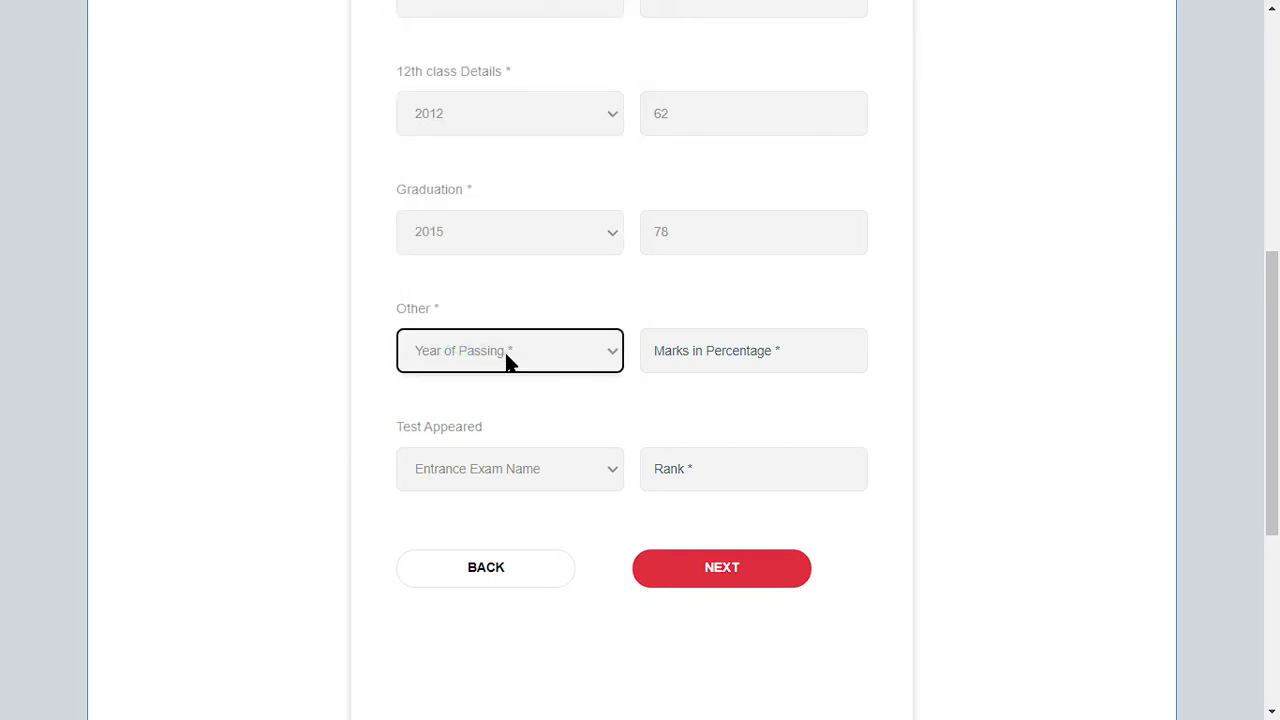
pyautogui.scroll(2, 496, 384)
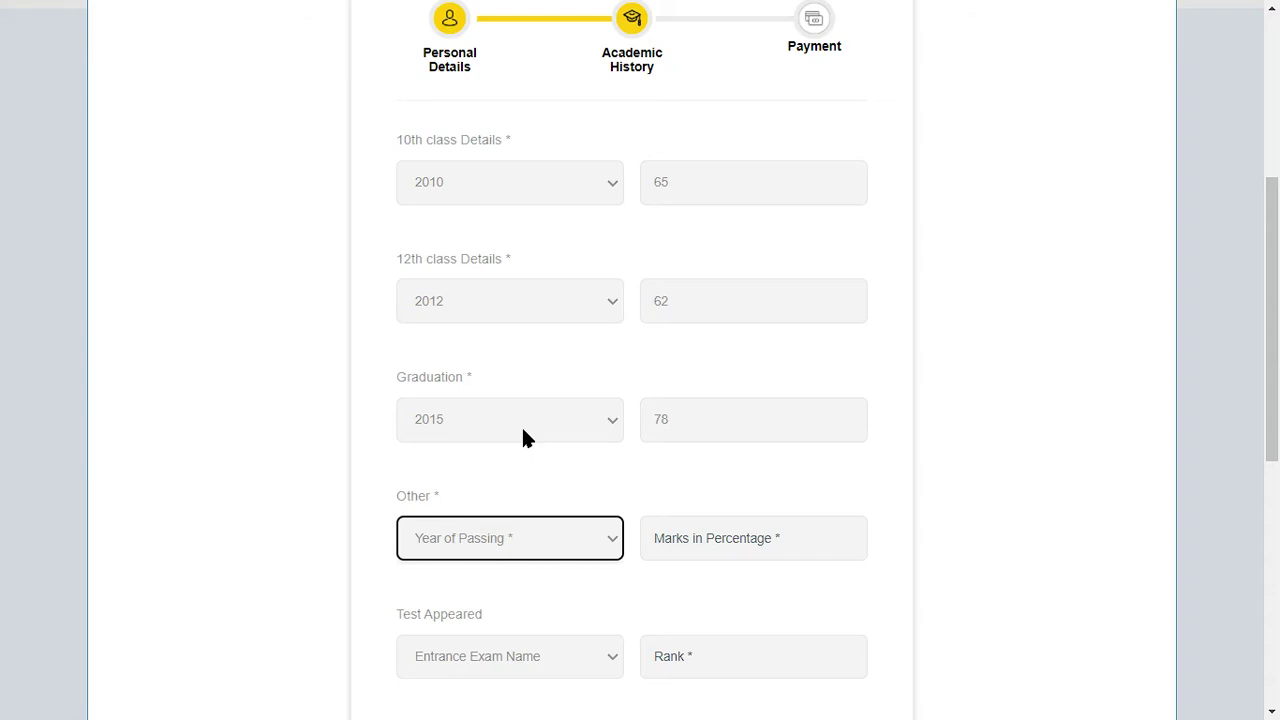
pyautogui.scroll(-1, 534, 471)
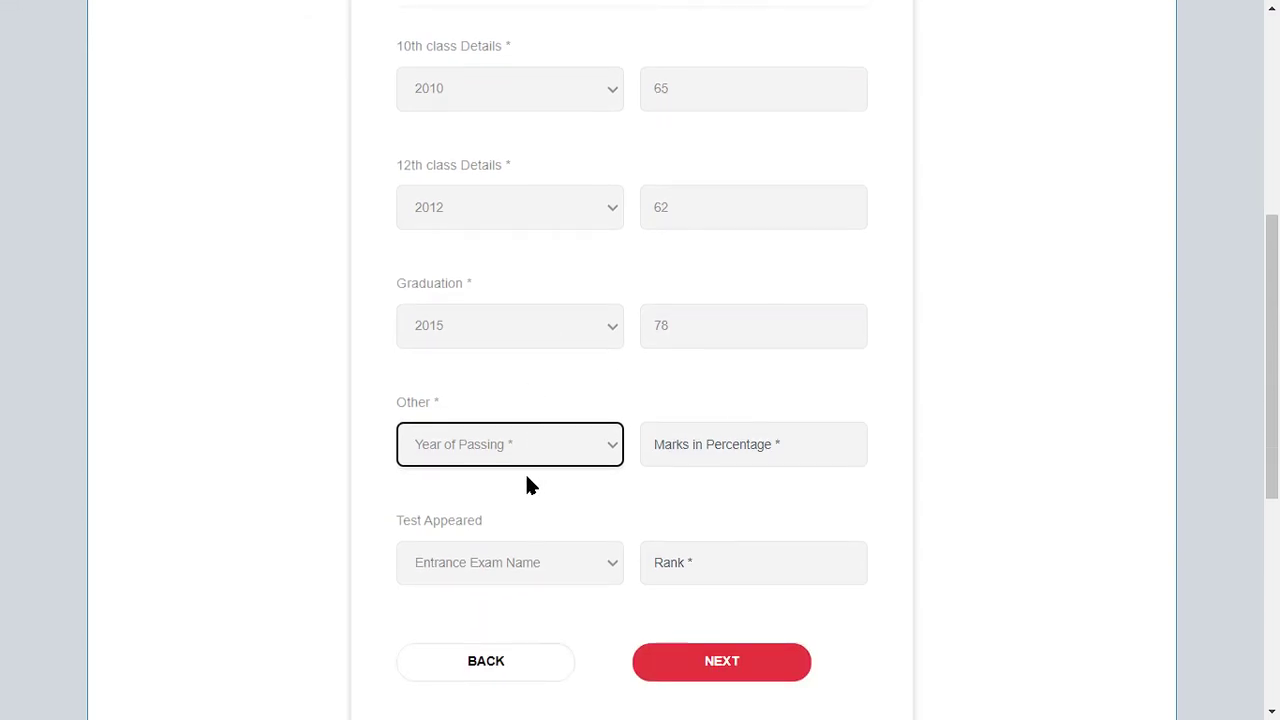
pyautogui.click(485, 450)
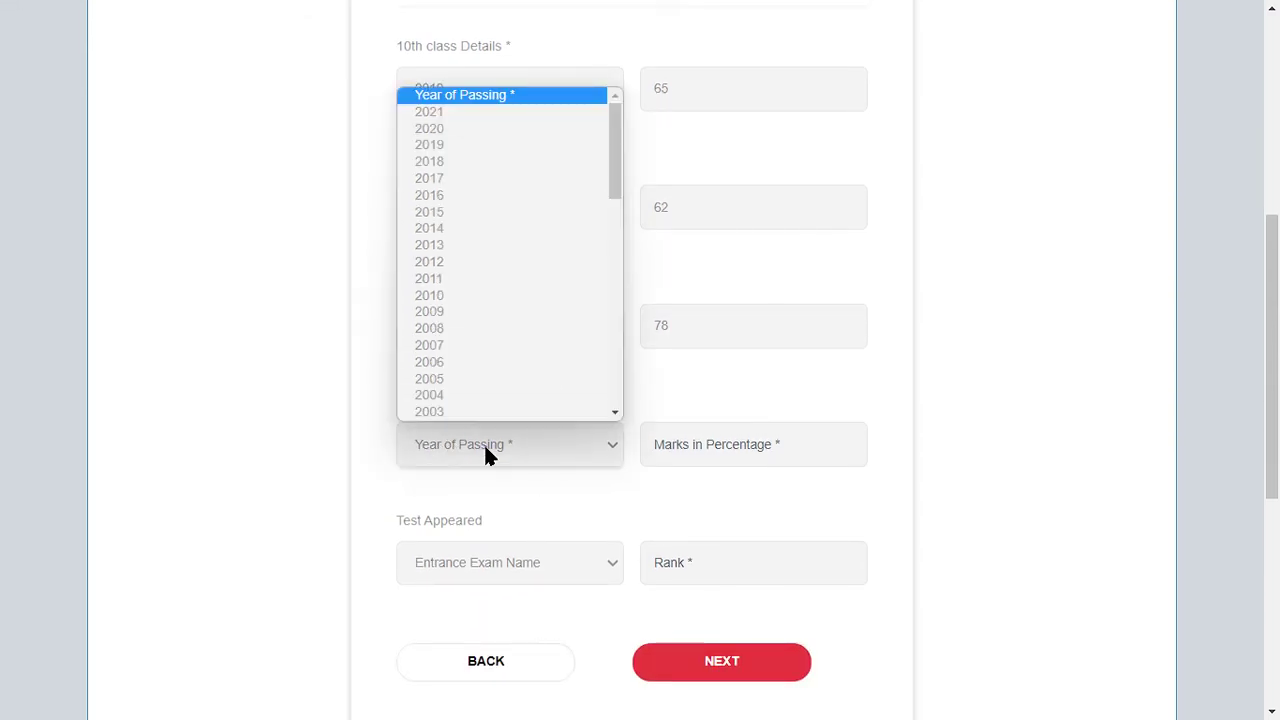
pyautogui.click(532, 450)
pyautogui.click(532, 450)
pyautogui.click(532, 450)
pyautogui.click(543, 444)
pyautogui.click(343, 447)
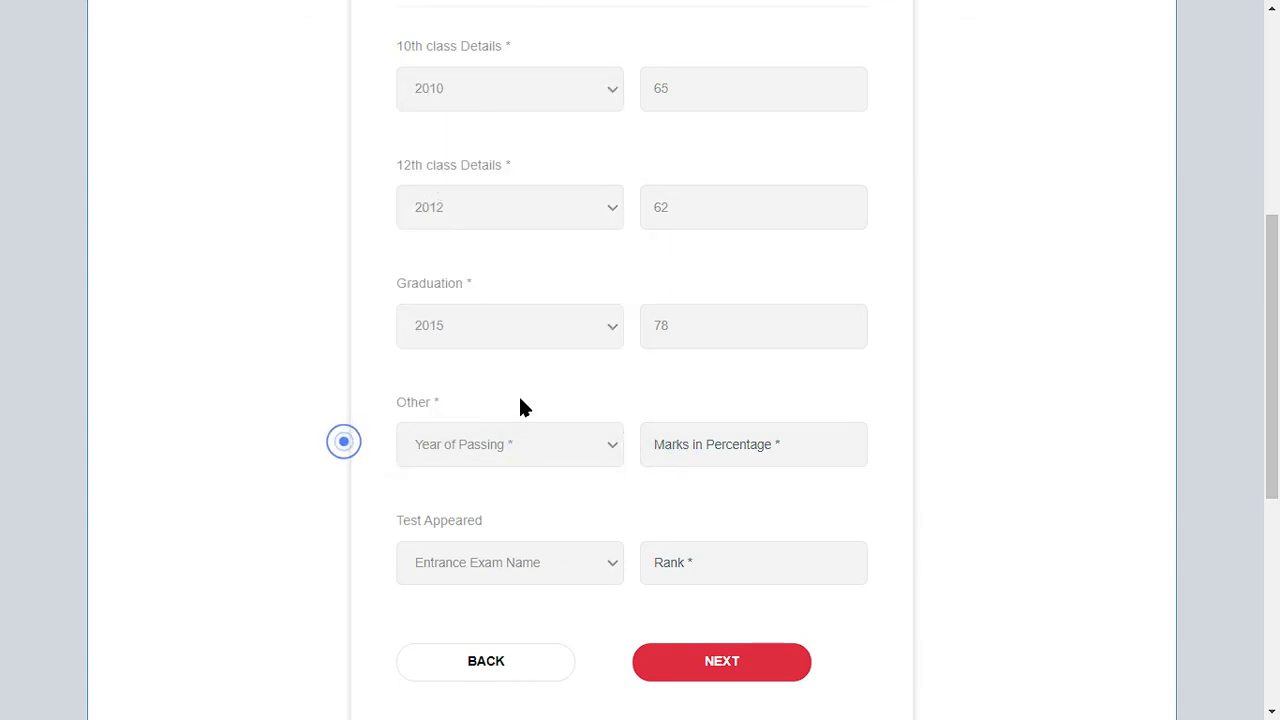
# Look at the entrance exam name and rank fields for the test appeared.
pyautogui.click(451, 562)
pyautogui.click(449, 557)
pyautogui.scroll(-2, 449, 557)
pyautogui.click(873, 372)
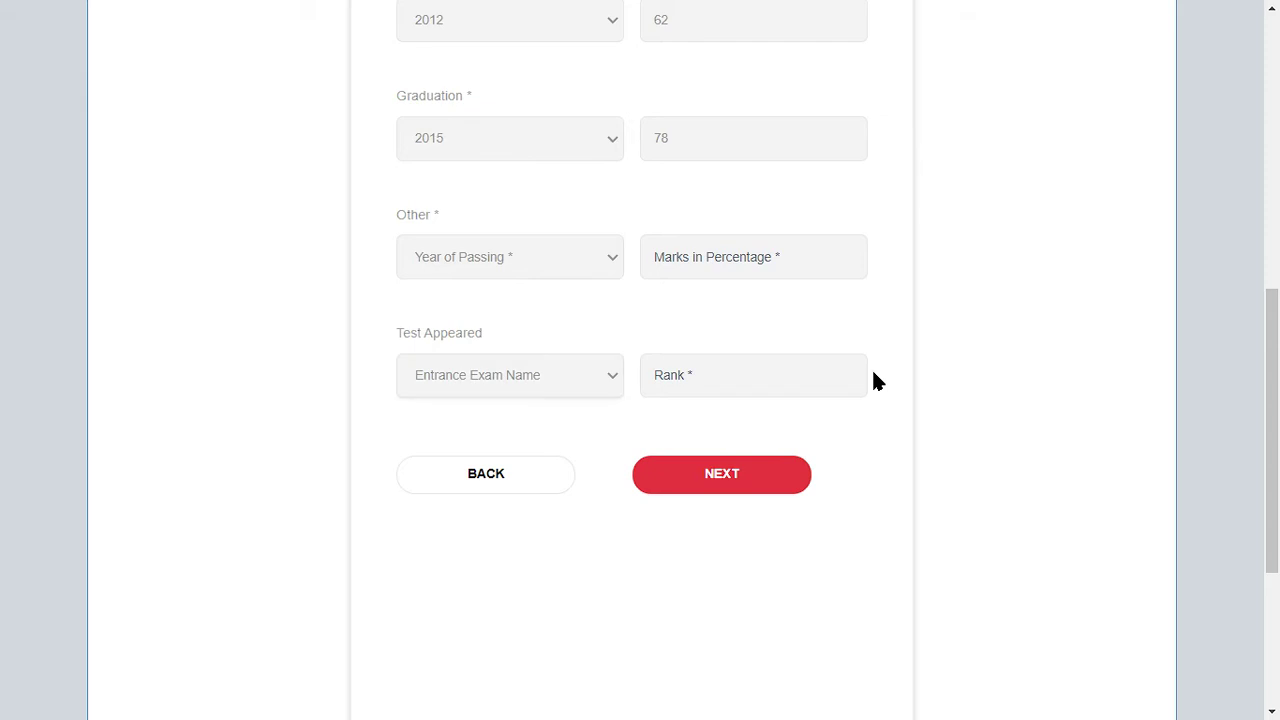
# Examine the entrance exam name options and the rank field for the test appeared without choosing an exam.
pyautogui.moveTo(417, 331); pyautogui.dragTo(486, 334)
pyautogui.click(486, 375)
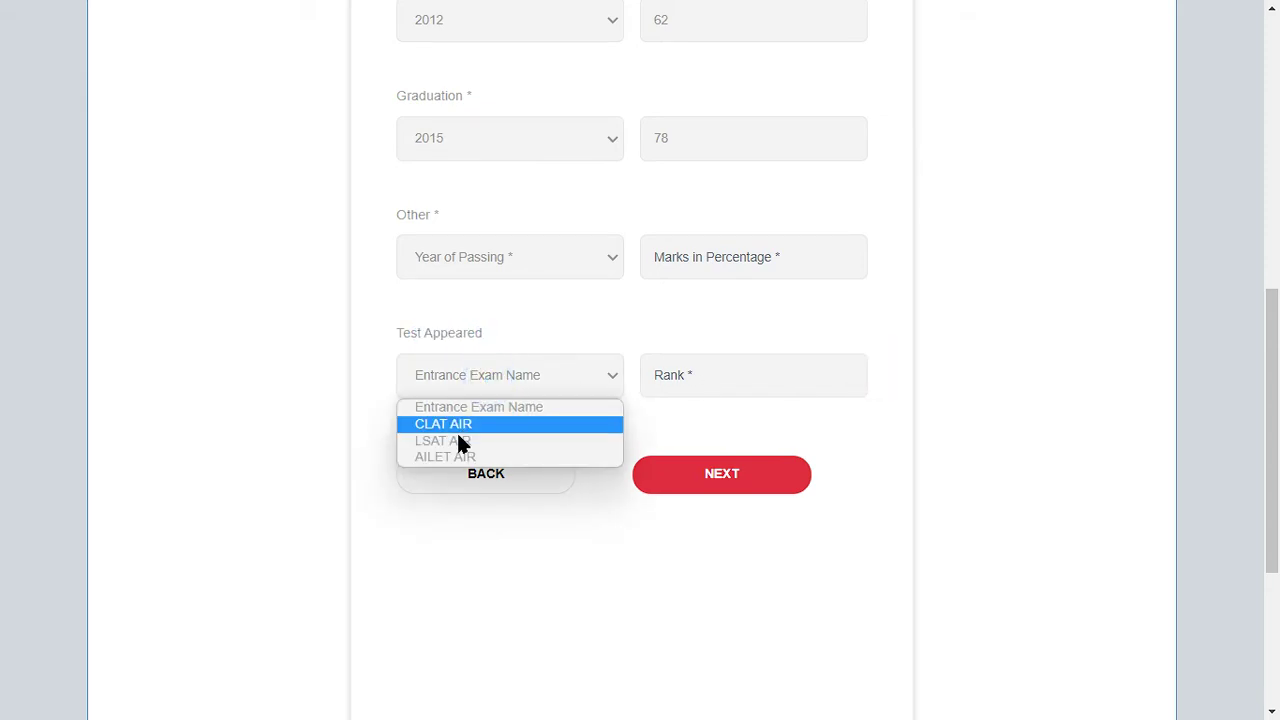
pyautogui.click(470, 388)
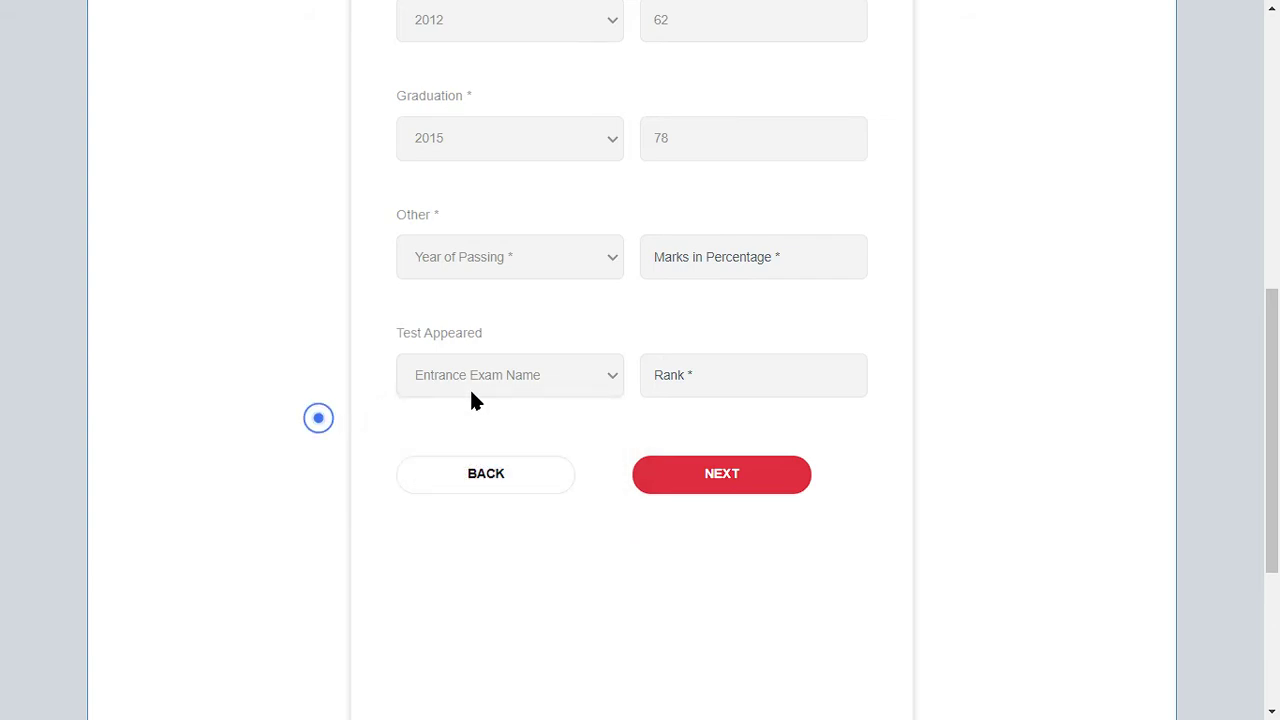
pyautogui.click(488, 387)
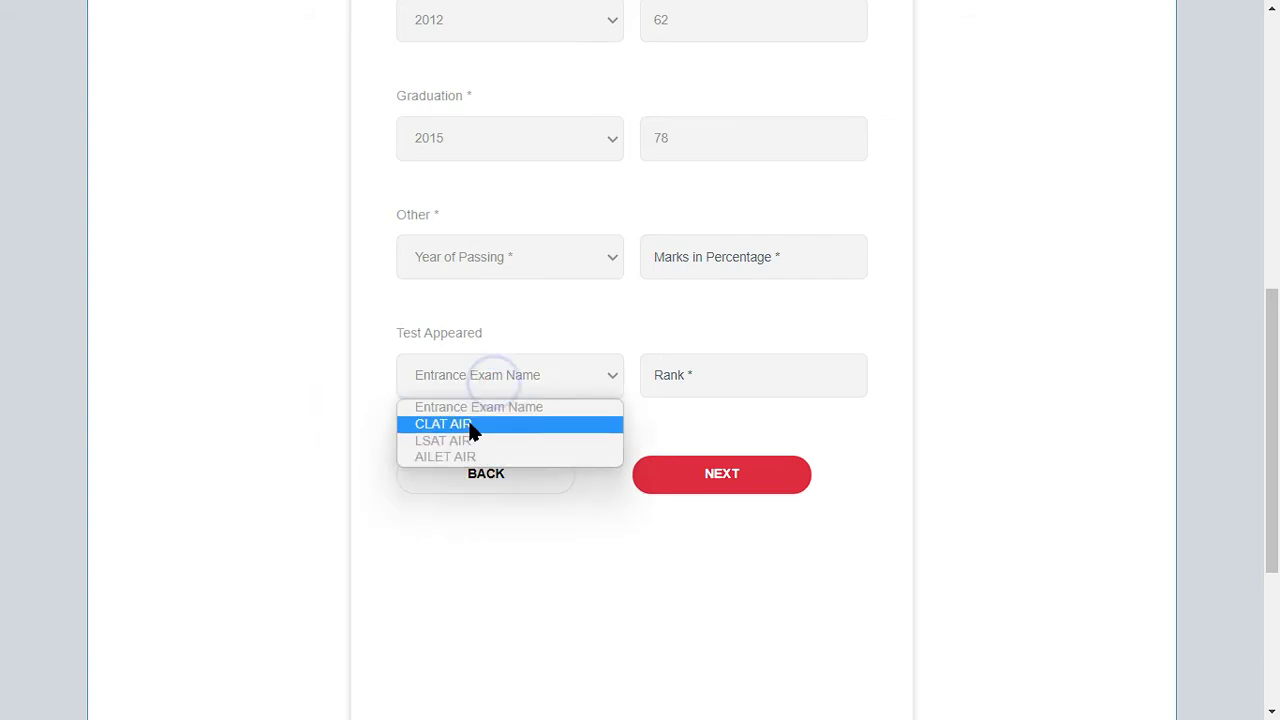
pyautogui.click(741, 358)
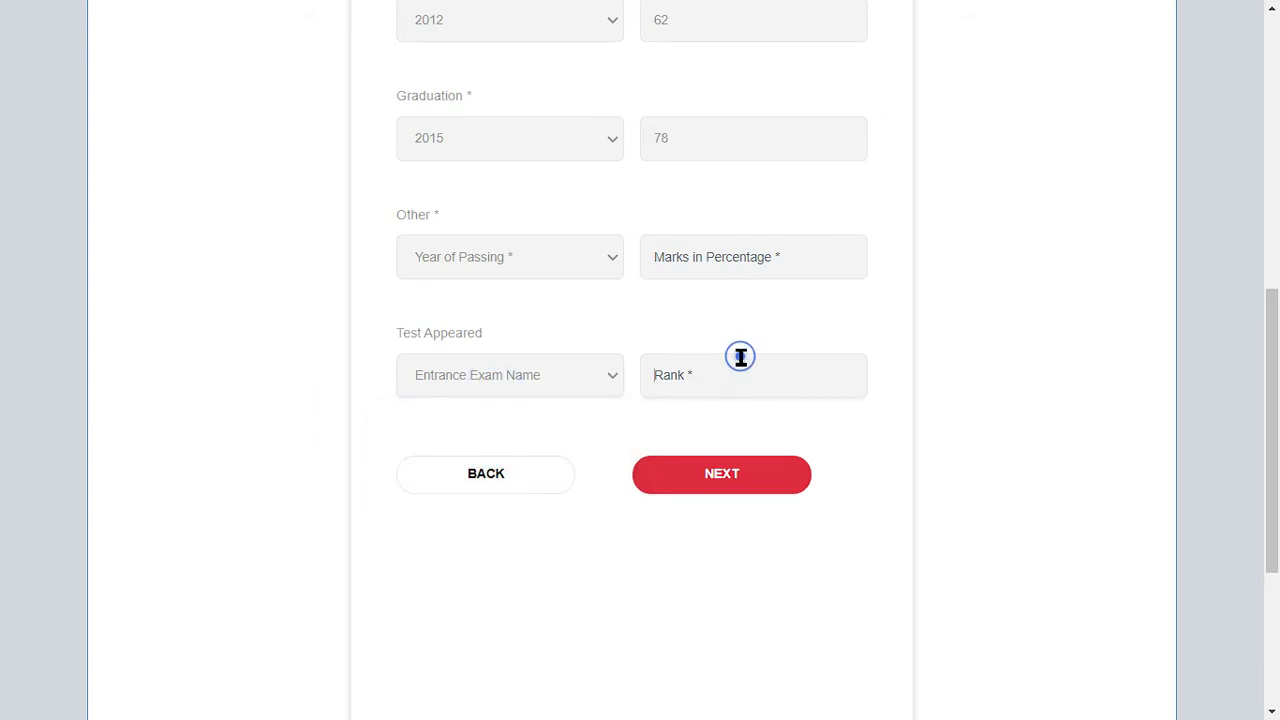
# Check the academic history entries and continue to the payment section of the application form.
pyautogui.scroll(5, 741, 397)
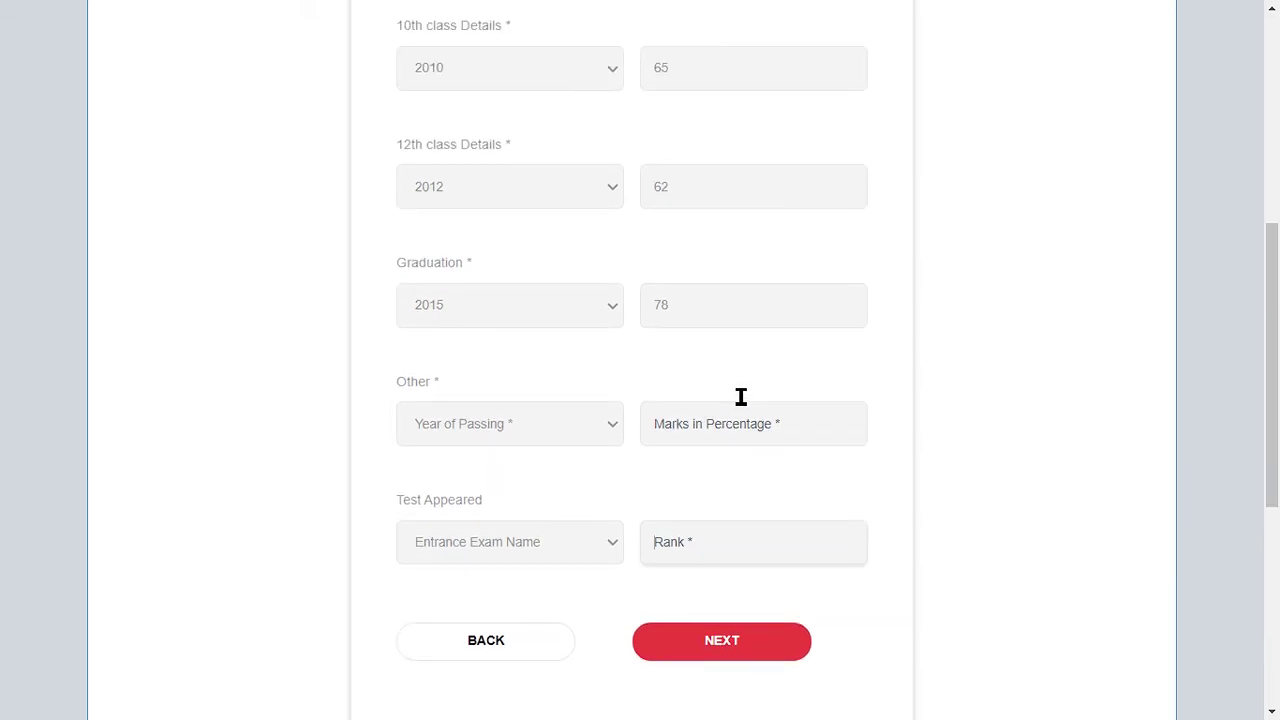
pyautogui.scroll(-5, 741, 397)
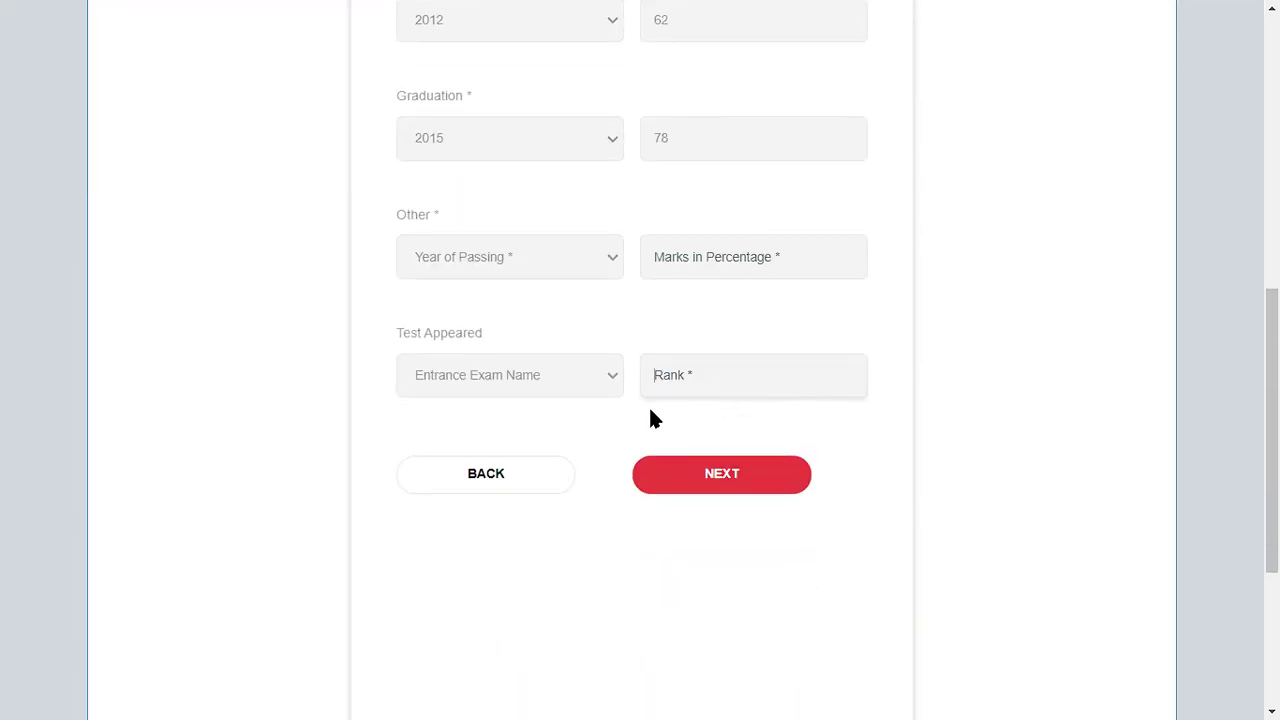
pyautogui.click(716, 478)
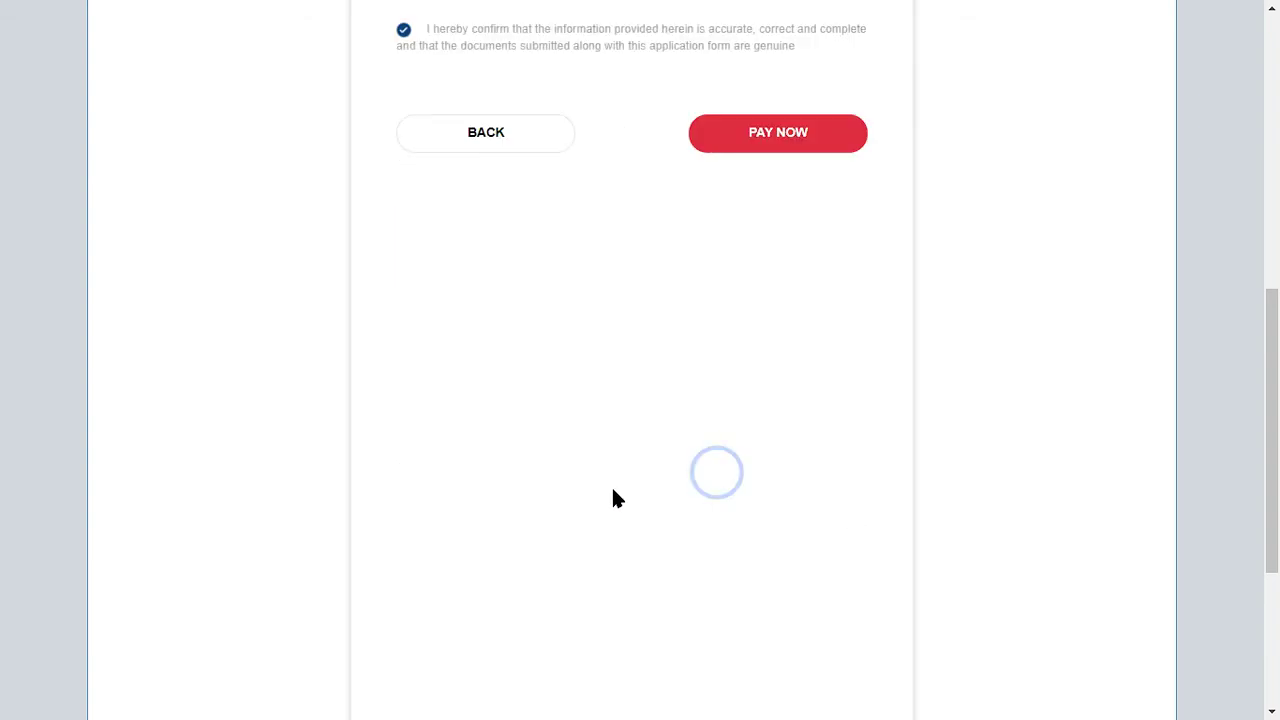
# Review the application form fee, payment method and declaration, and proceed to pay with ICICI Bank.
pyautogui.scroll(3, 613, 487)
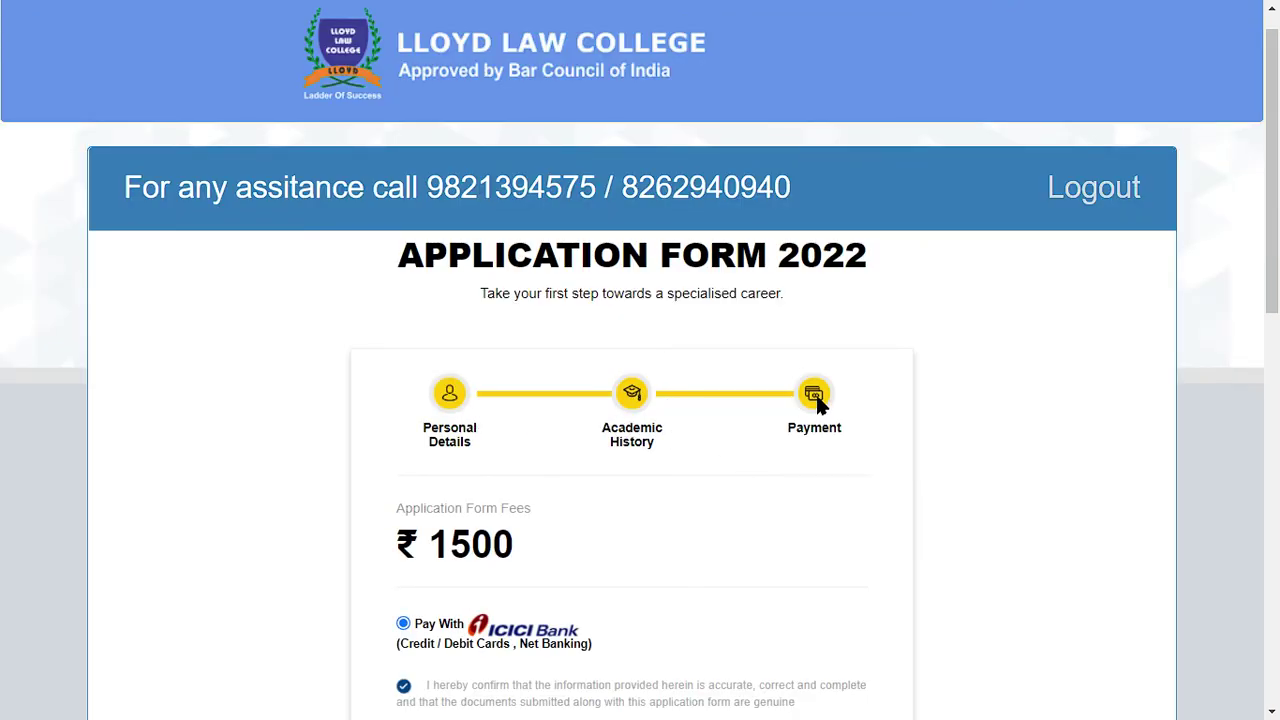
pyautogui.scroll(-1, 795, 415)
pyautogui.scroll(-1, 787, 426)
pyautogui.moveTo(432, 357); pyautogui.dragTo(575, 355)
pyautogui.click(575, 355)
pyautogui.doubleClick(470, 356)
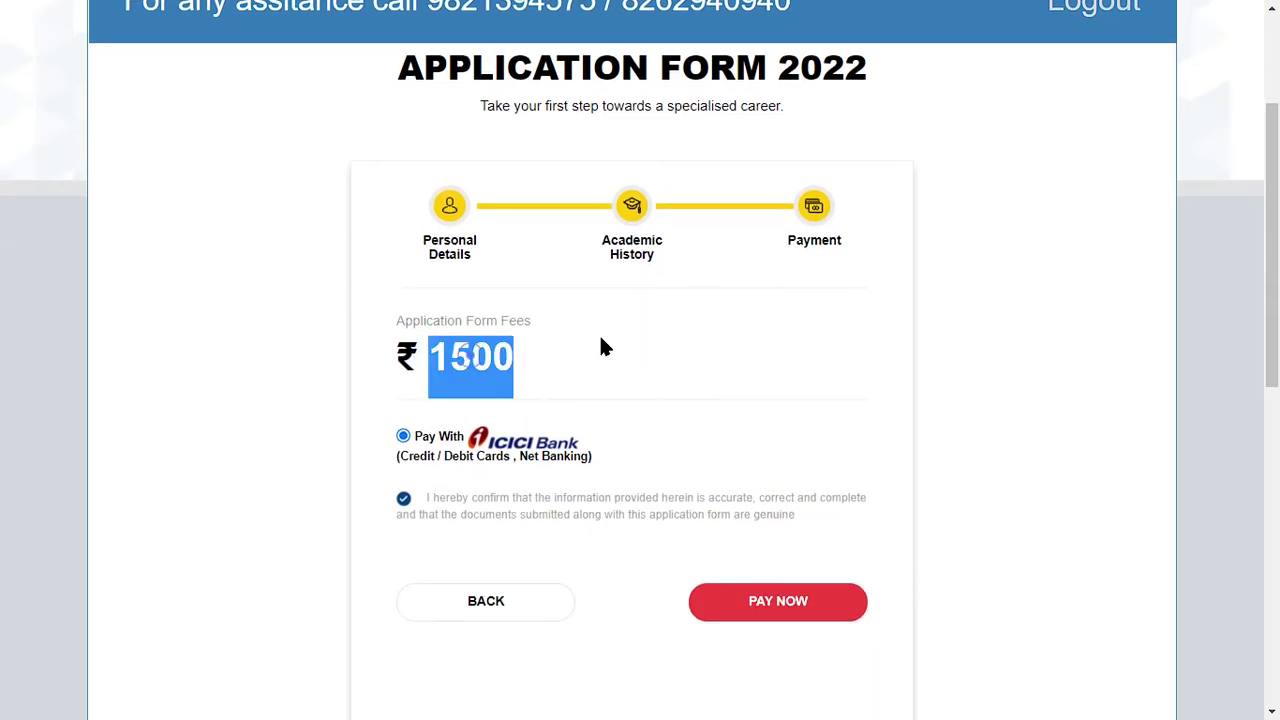
pyautogui.click(600, 340)
pyautogui.scroll(-1, 600, 340)
pyautogui.scroll(-1, 600, 340)
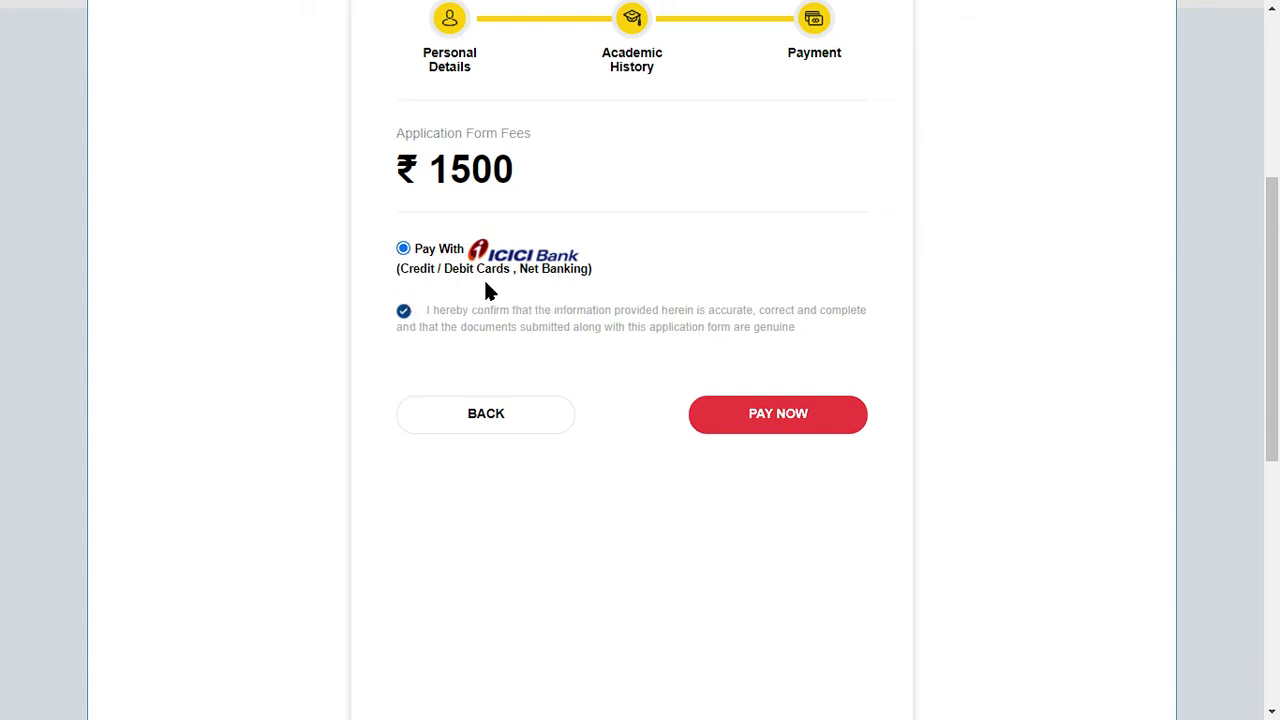
pyautogui.scroll(1, 486, 330)
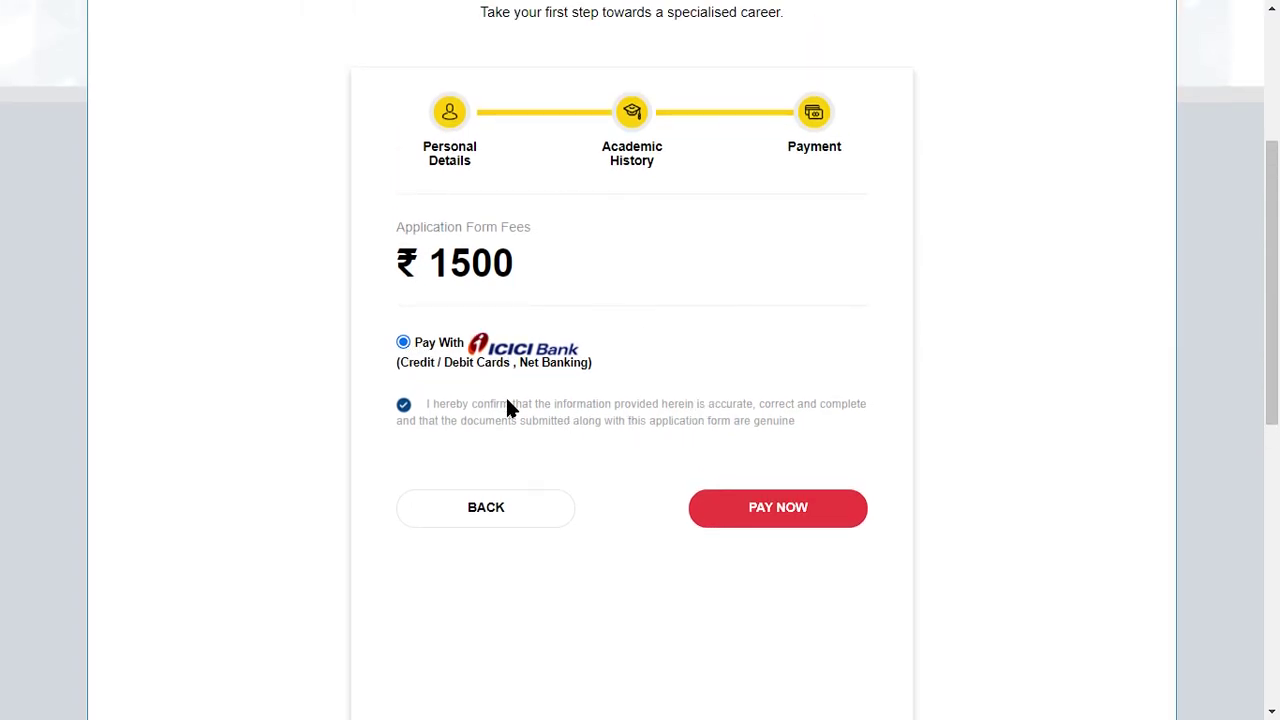
pyautogui.click(772, 502)
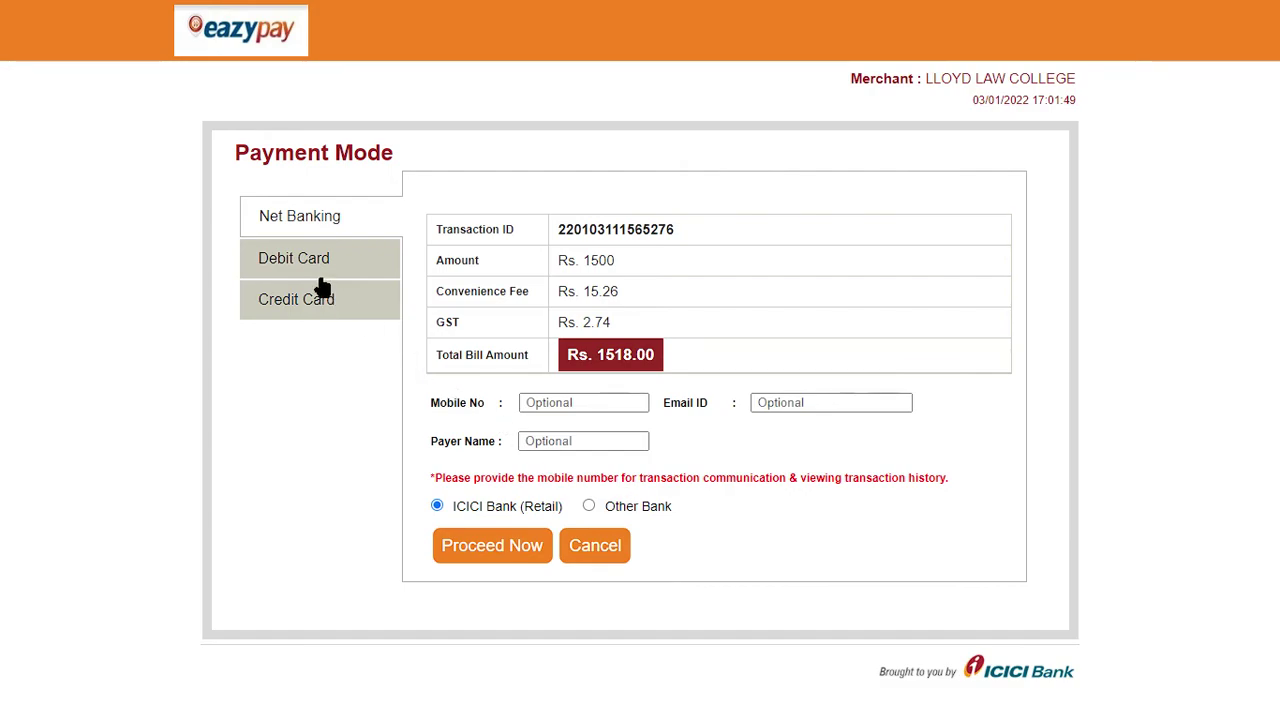
# Compare the bill details and payer options of the net banking, debit card and credit card payment modes.
pyautogui.click(316, 266)
pyautogui.click(303, 300)
pyautogui.click(312, 214)
pyautogui.click(309, 250)
pyautogui.click(300, 297)
pyautogui.click(310, 258)
pyautogui.click(299, 312)
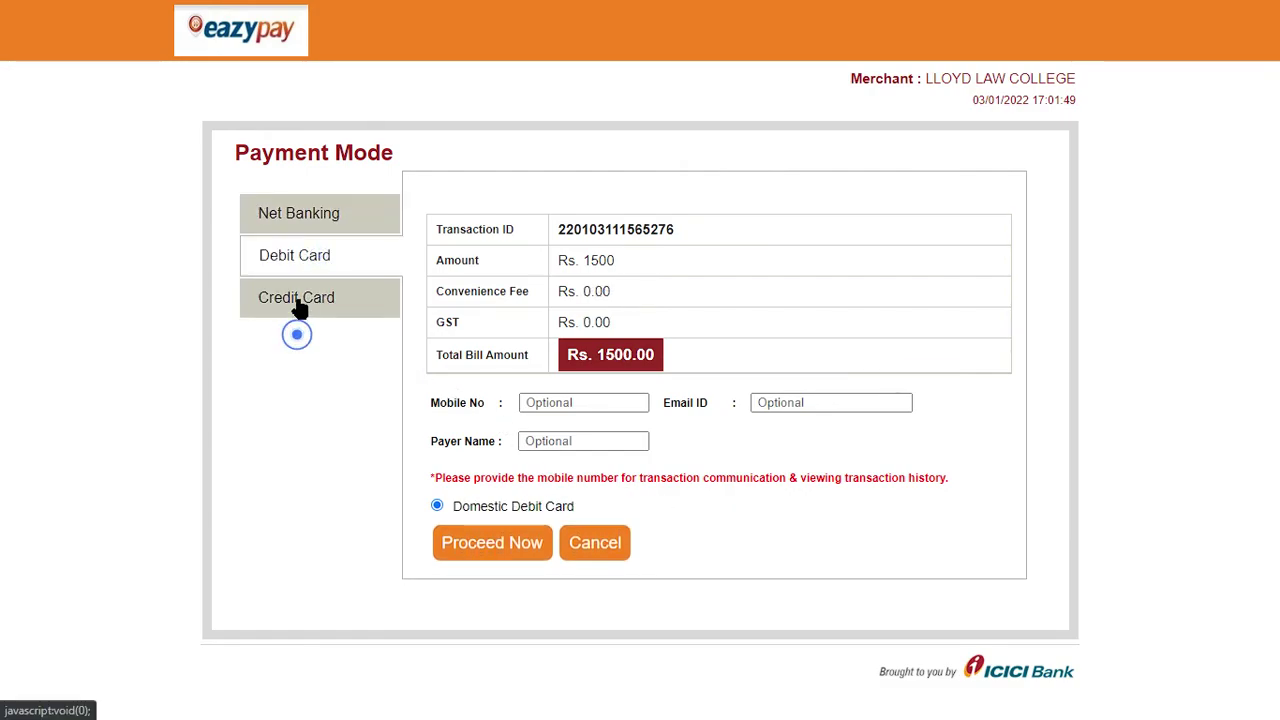
pyautogui.click(298, 255)
pyautogui.click(313, 214)
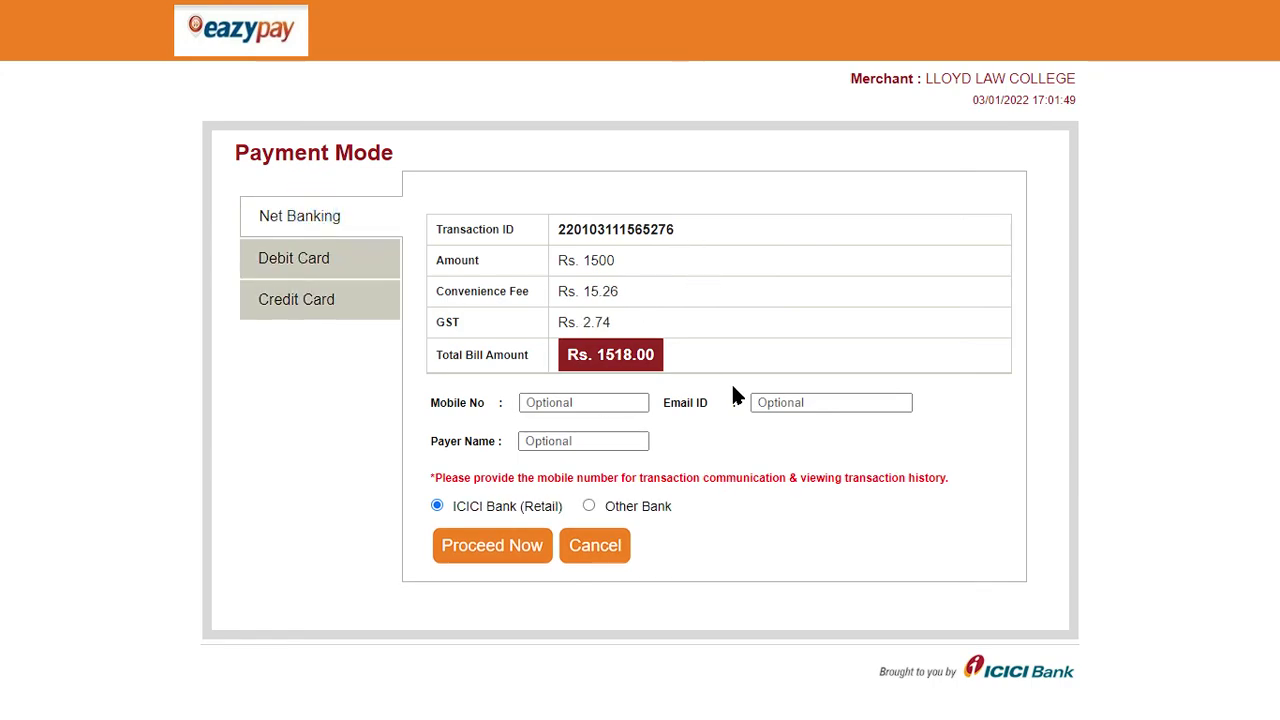
pyautogui.click(288, 260)
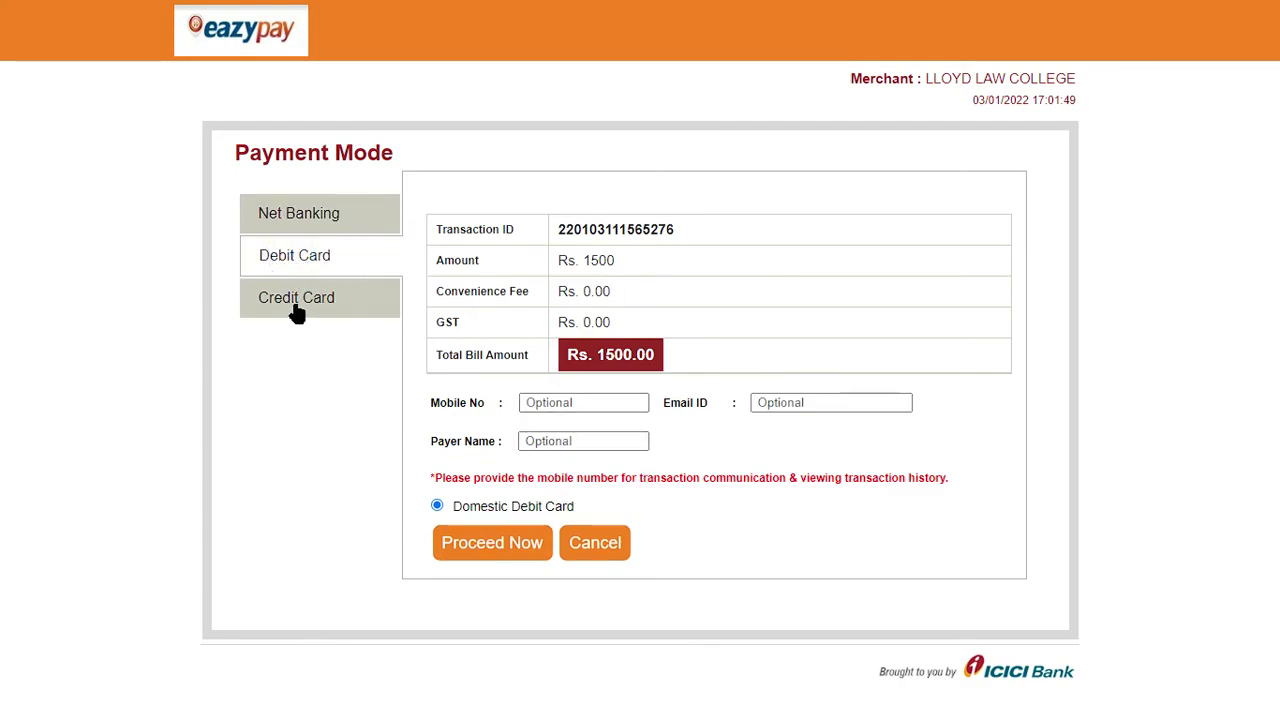
pyautogui.click(296, 306)
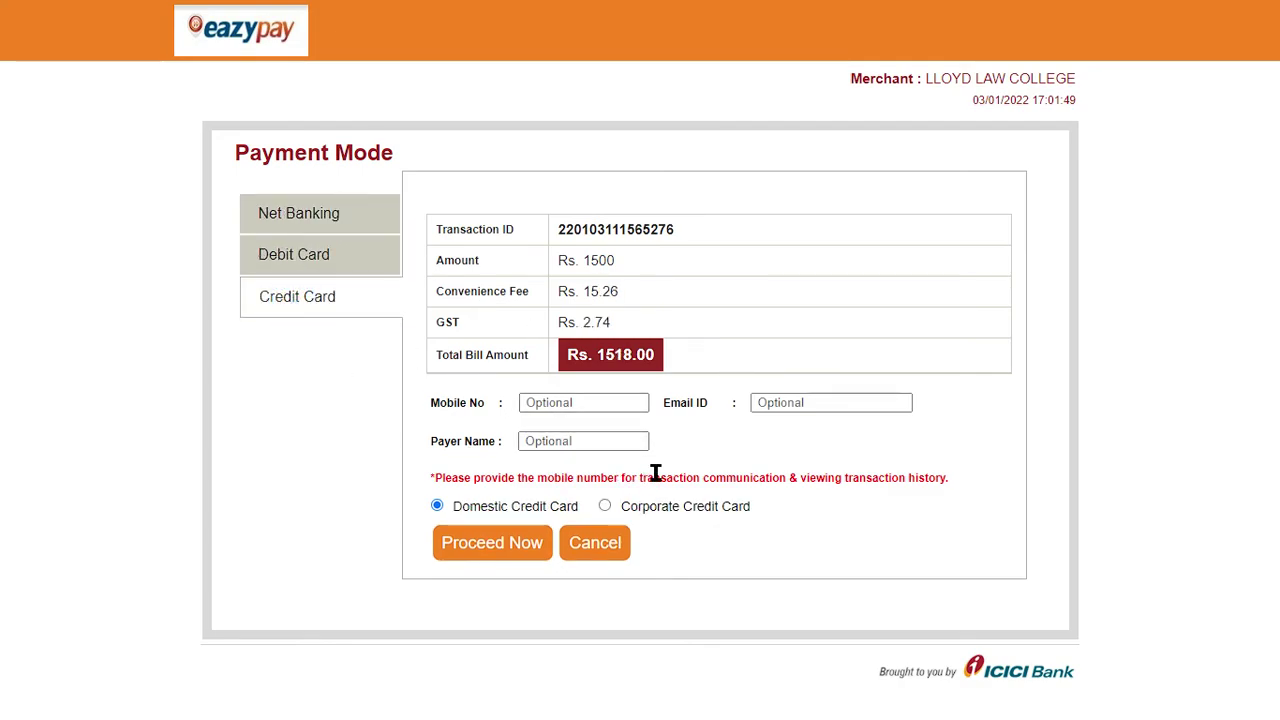